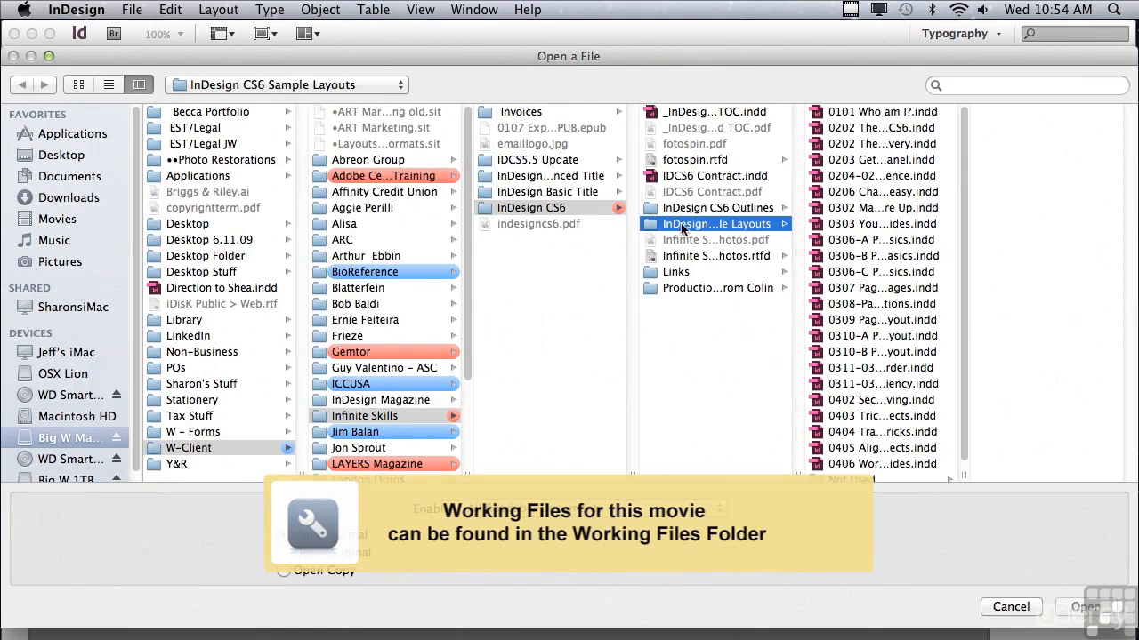
Step: Open the document 0405 Align Objects.indd from the InDesign CS6 Sample Layouts folder
click(861, 449)
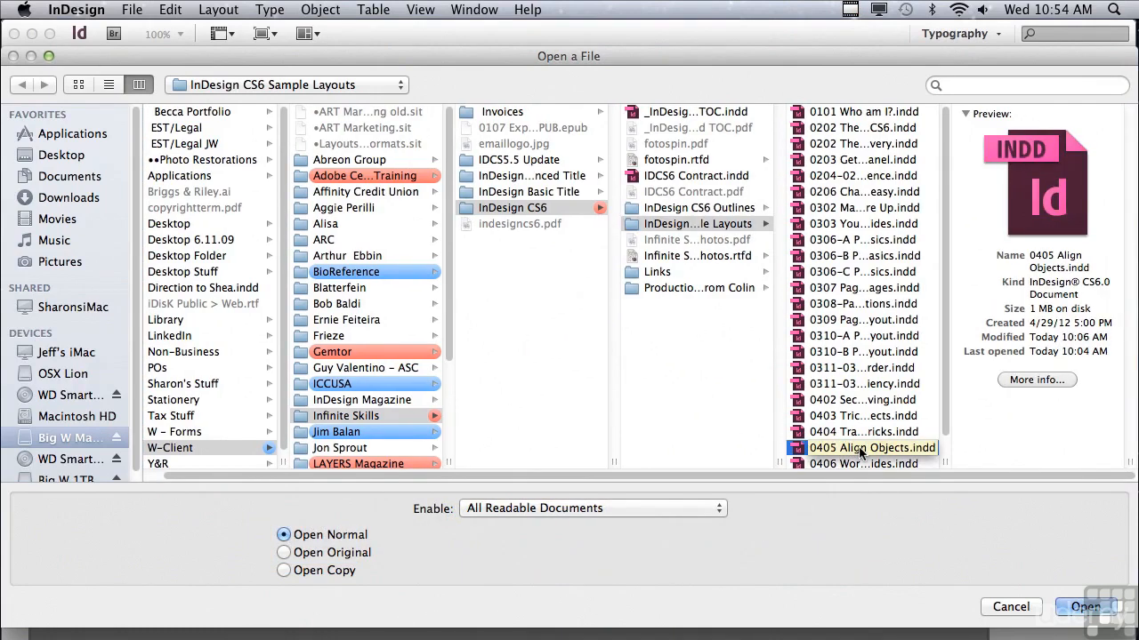
click(1072, 608)
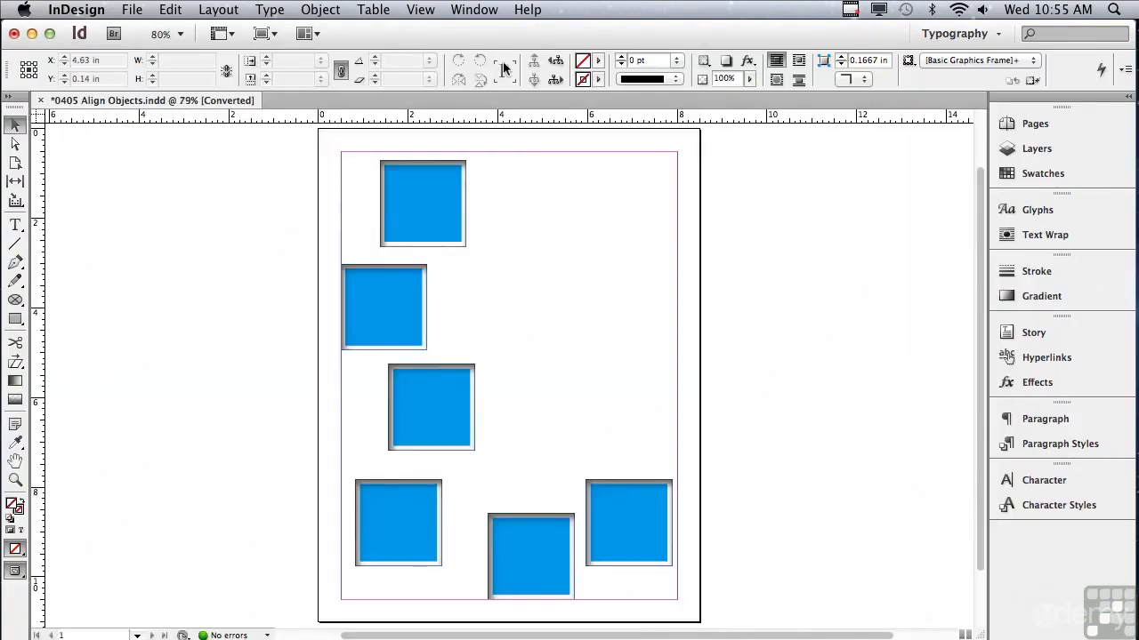
Step: Bring up the Align controls and show their additional options
click(478, 12)
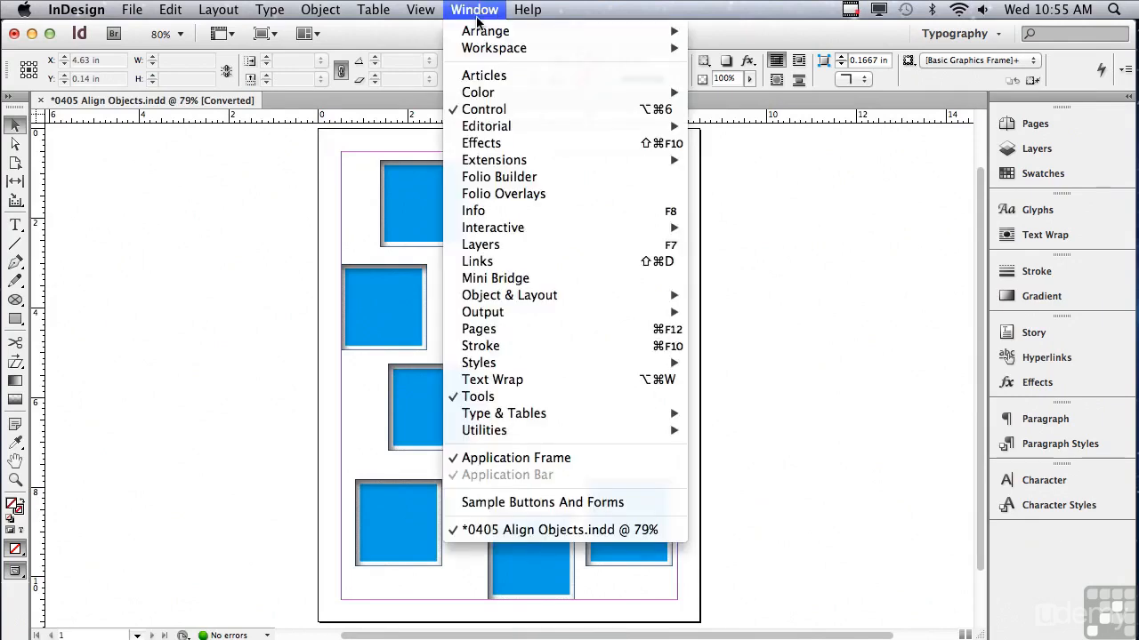
mouse_move(500, 301)
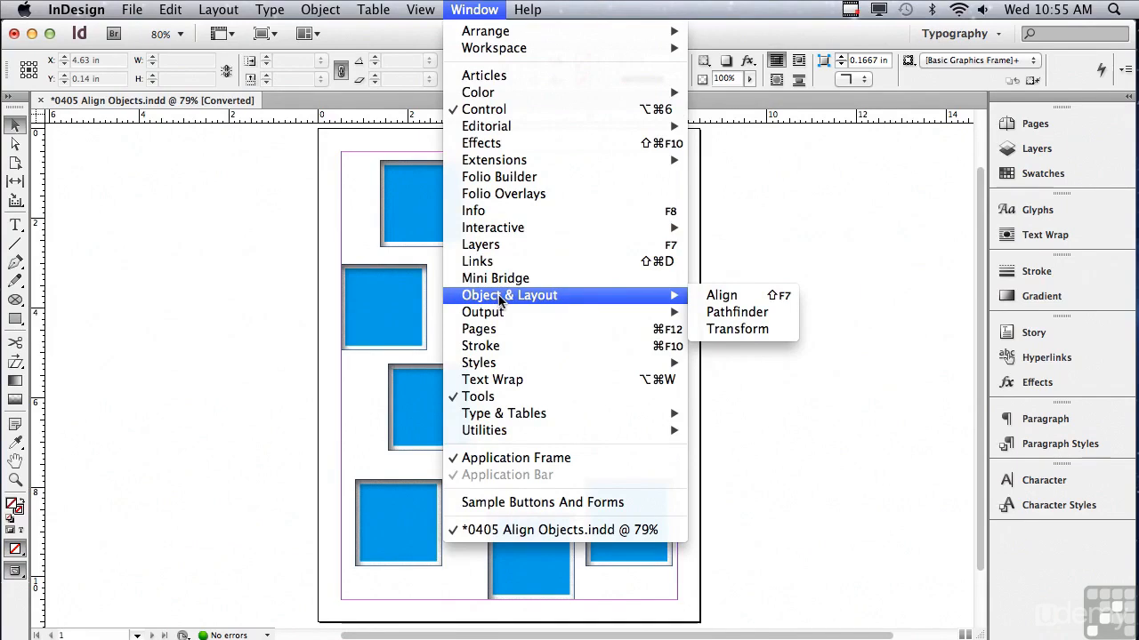
click(721, 296)
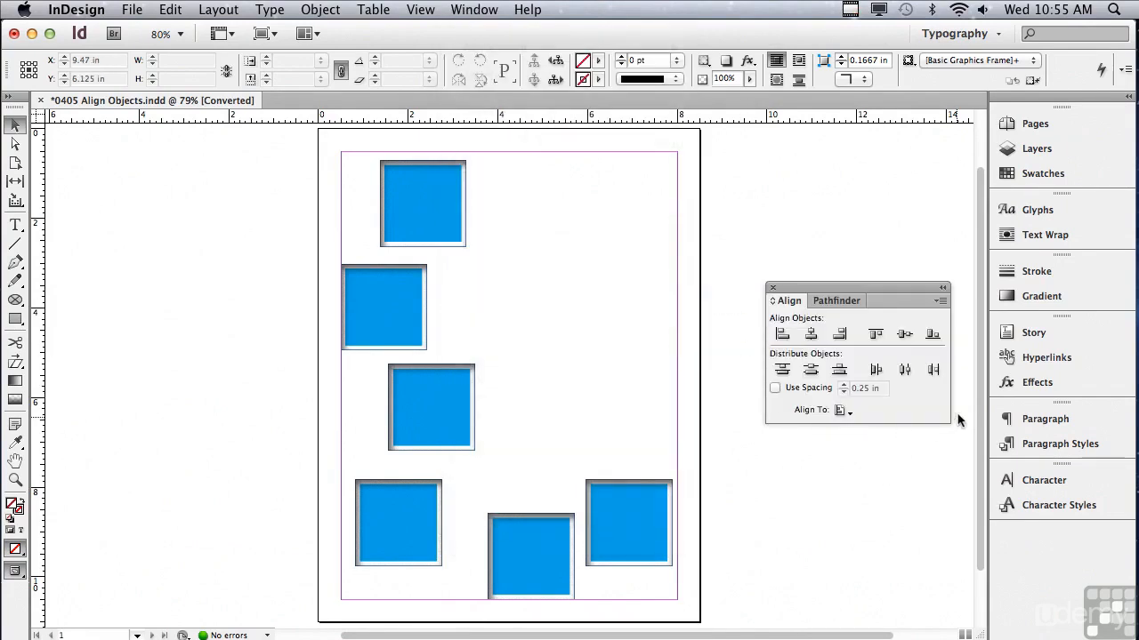
click(939, 302)
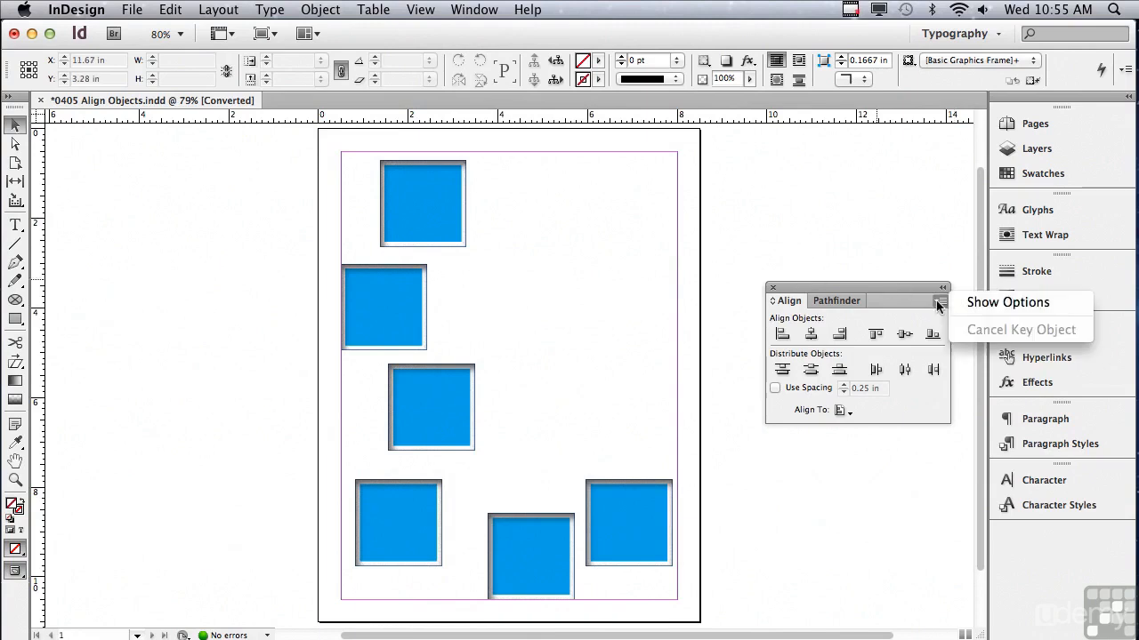
click(970, 305)
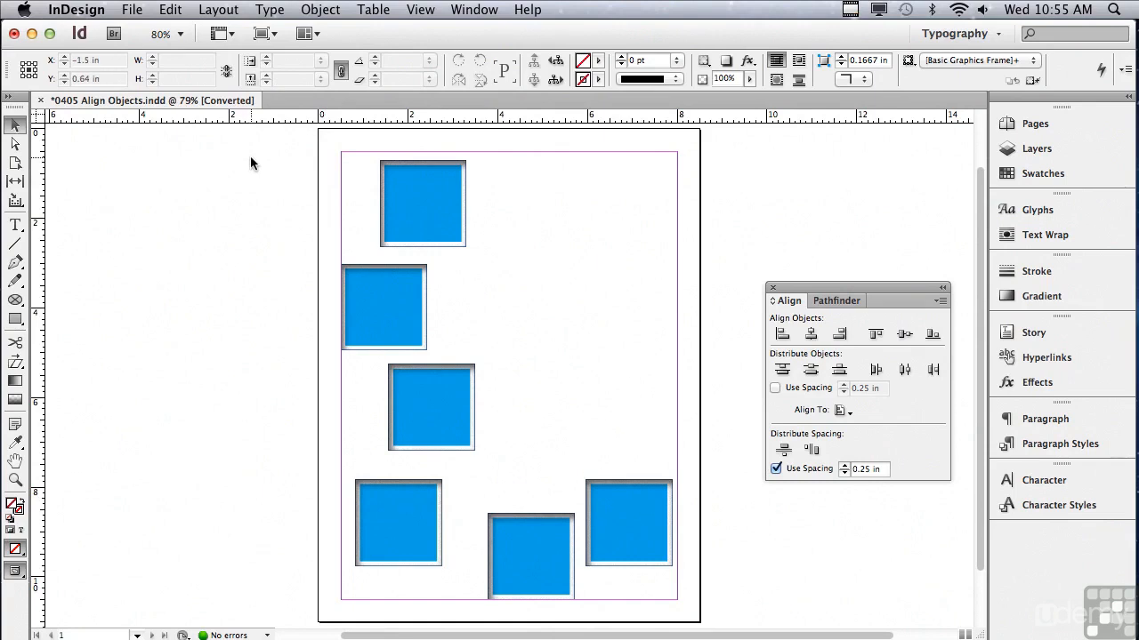
Step: Select the four blue squares in the page's left column and set the alignment reference to Align to Selection
drag(251, 158, 429, 516)
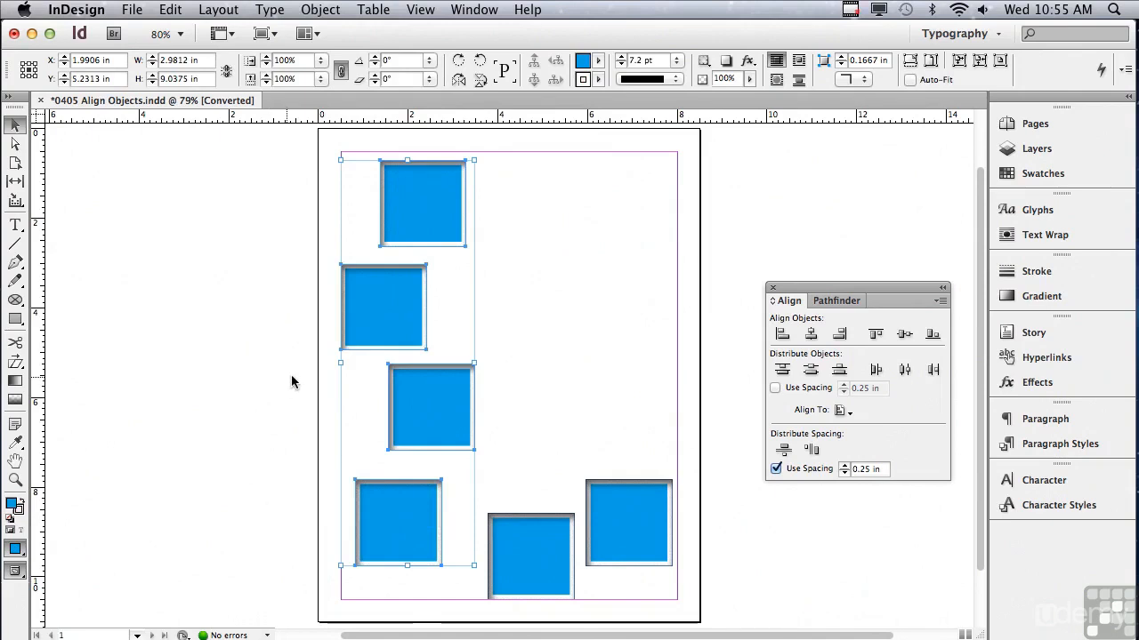
click(839, 412)
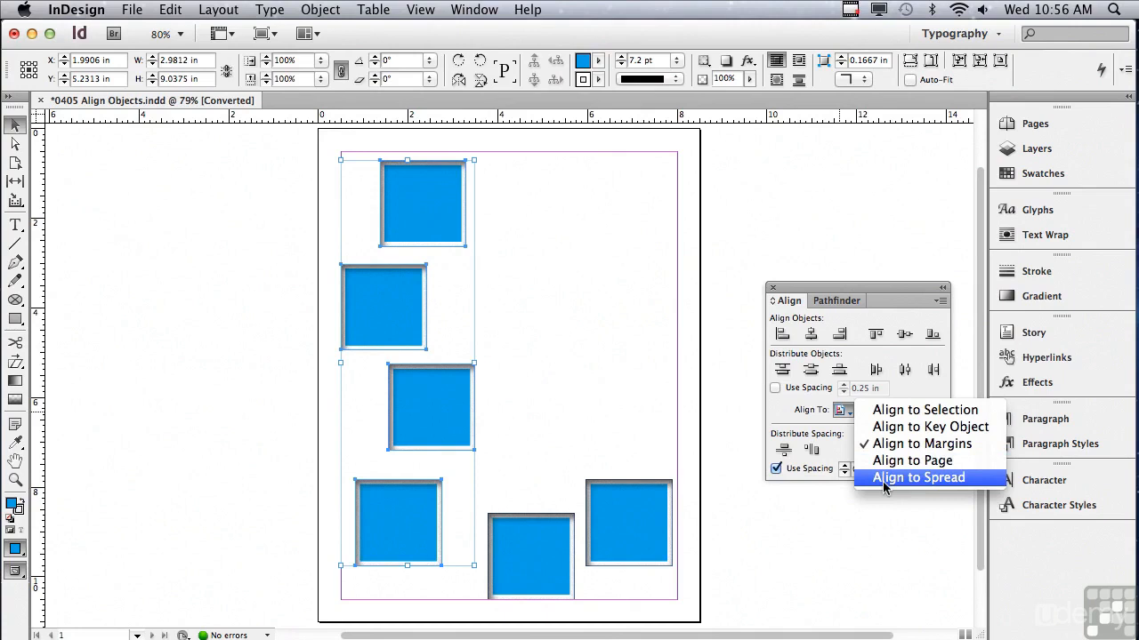
click(882, 414)
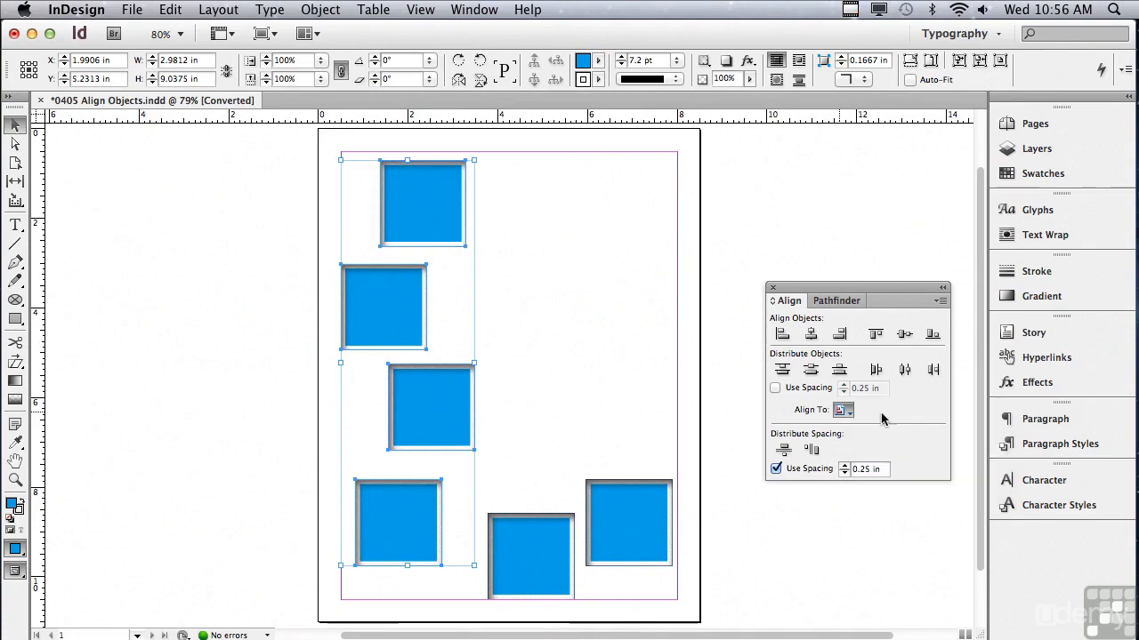
Step: Try the left-edge, horizontal-center and right-edge alignments on the four column squares, undoing each one
click(782, 335)
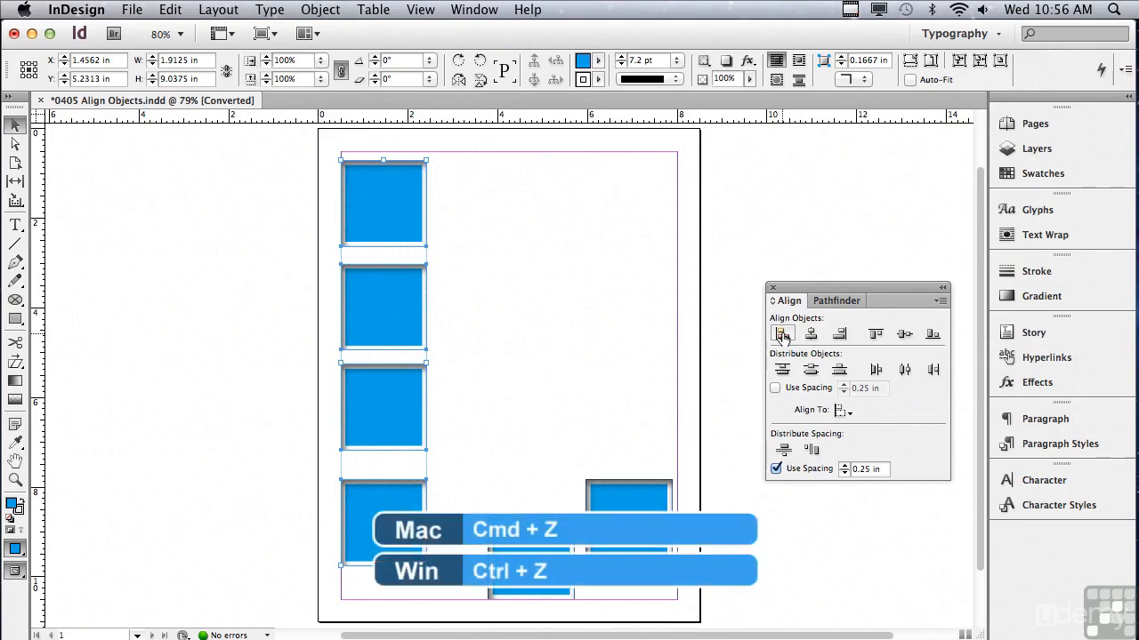
key(super+z)
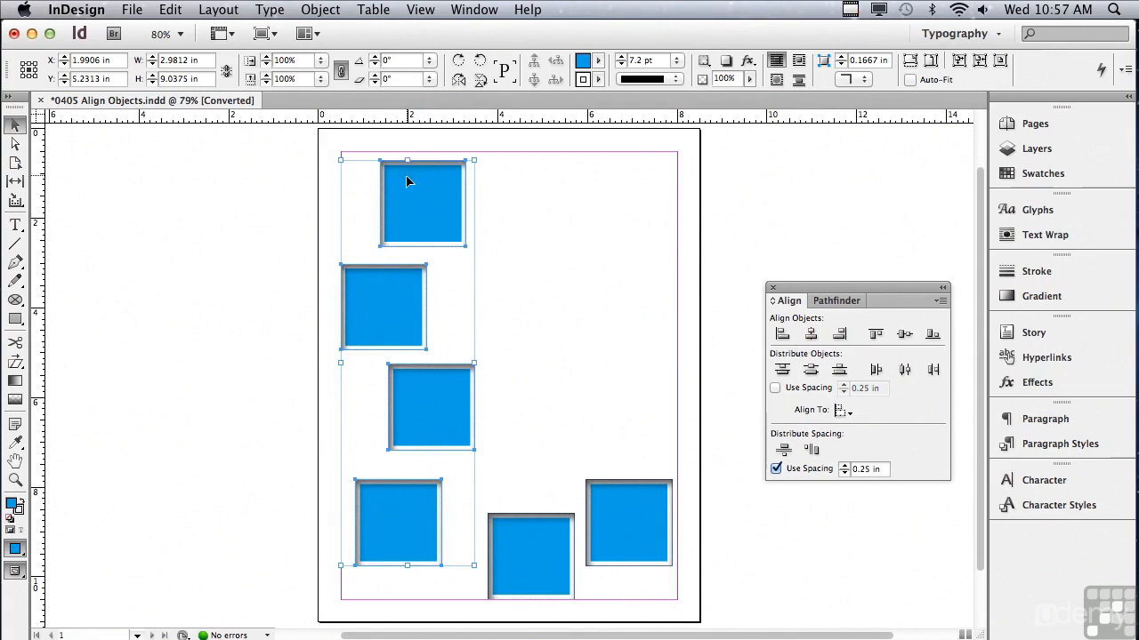
click(809, 334)
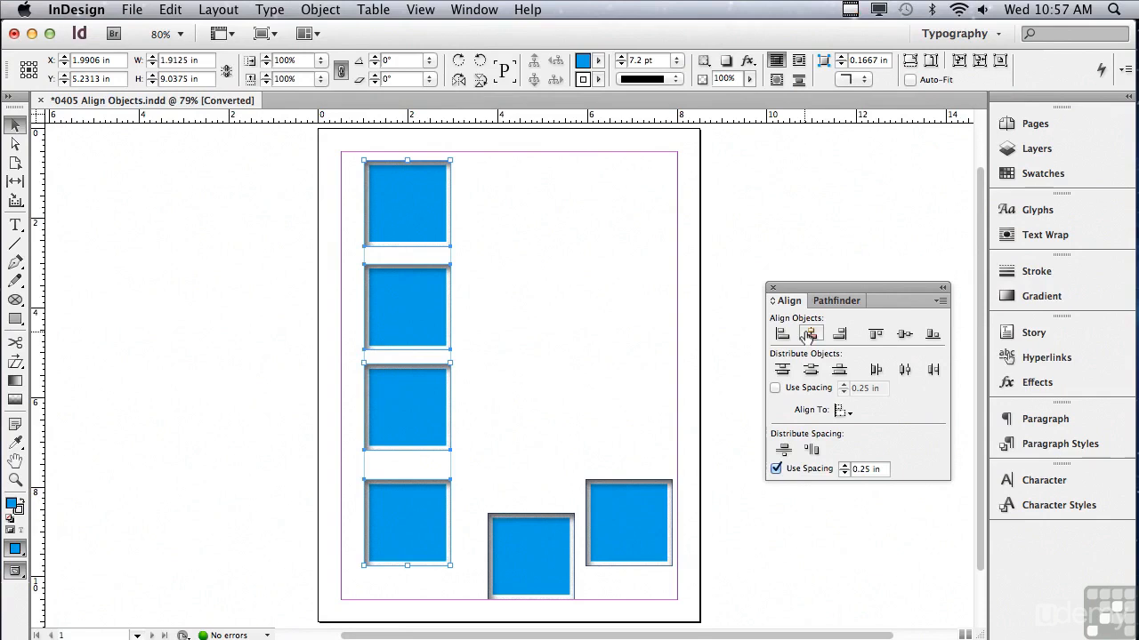
key(super+z)
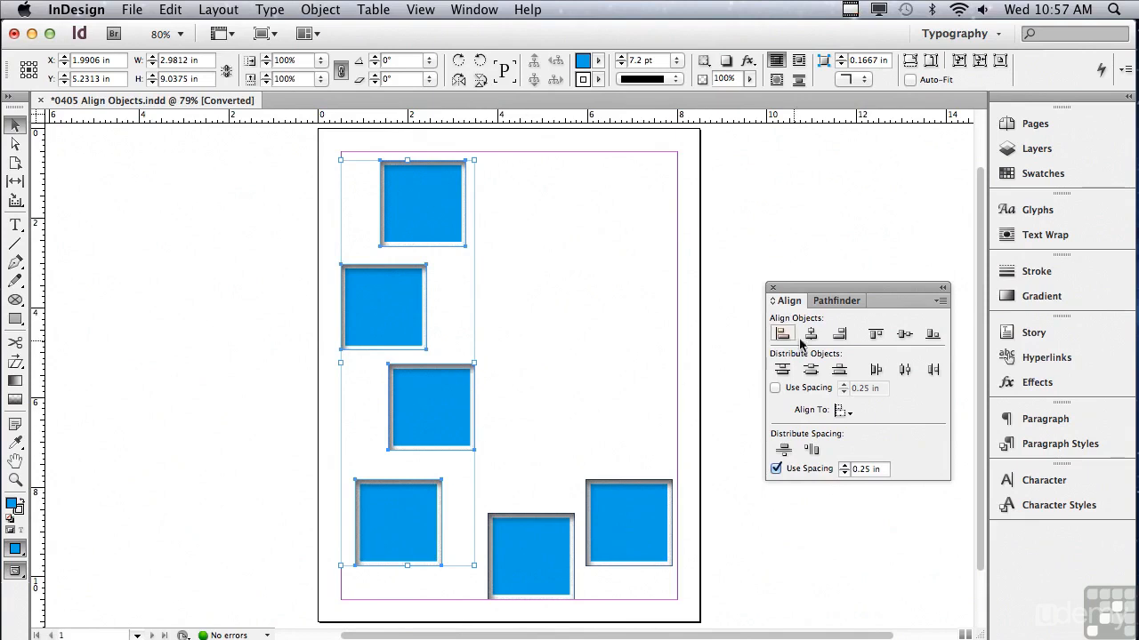
click(837, 333)
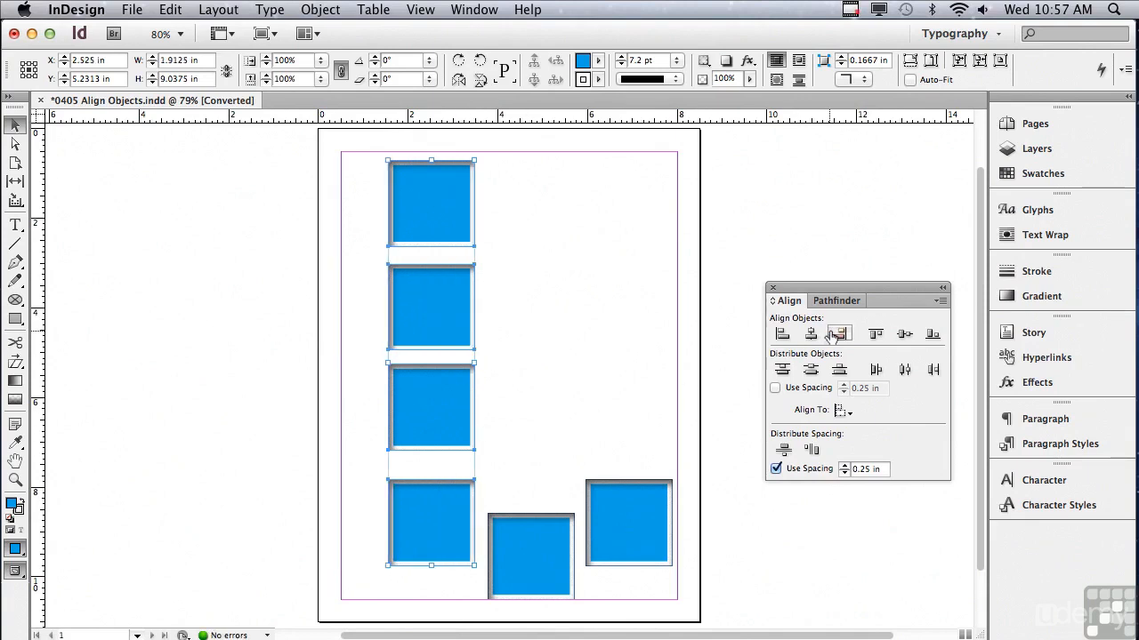
key(super+z)
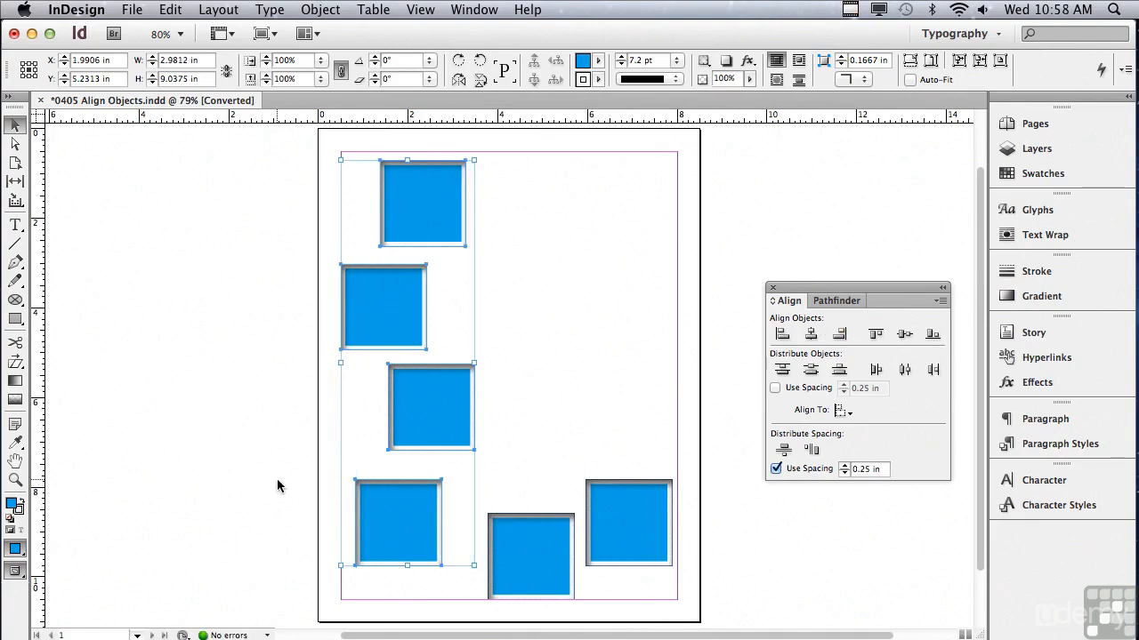
Step: Align the bottom row's three squares by their bottom edges, after trying and undoing the top-edge and vertical-center alignments
drag(278, 476, 703, 574)
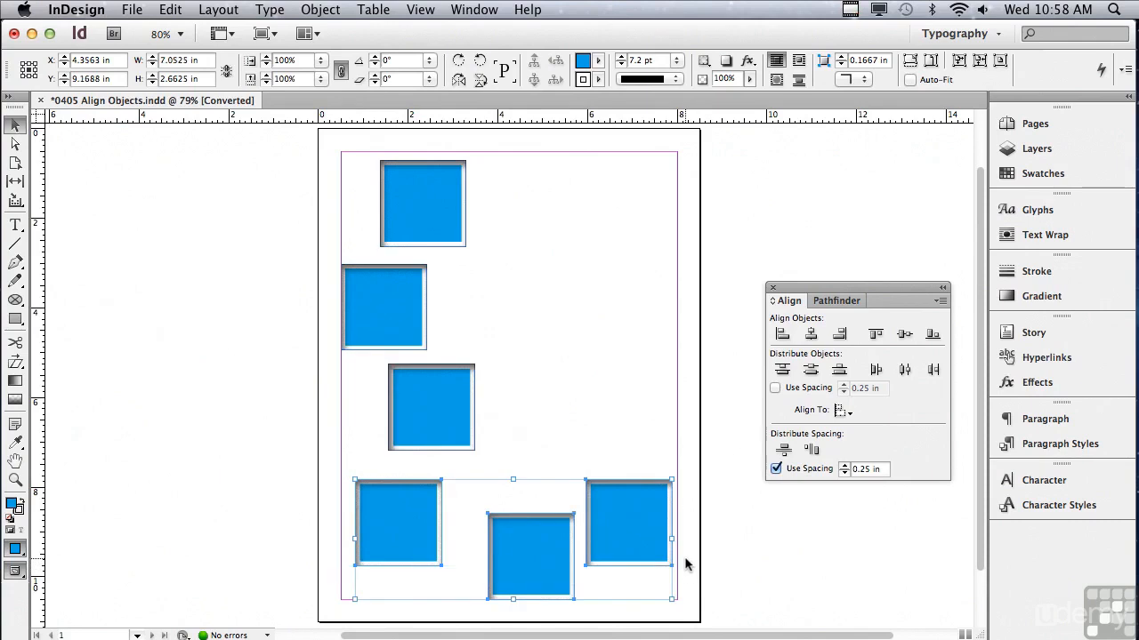
click(877, 336)
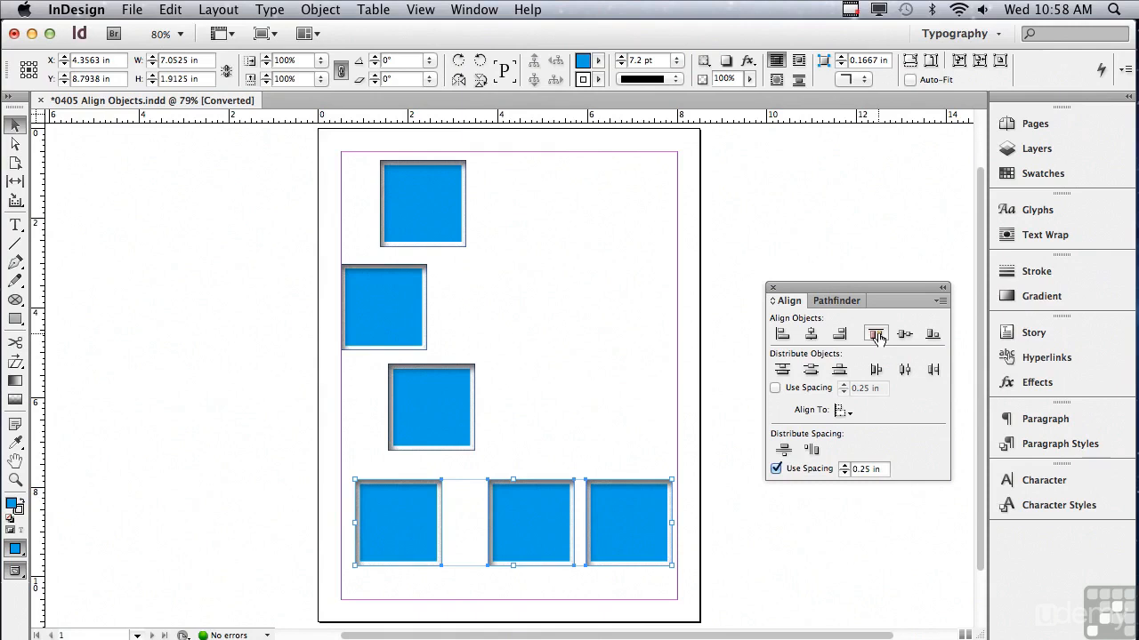
key(super+z)
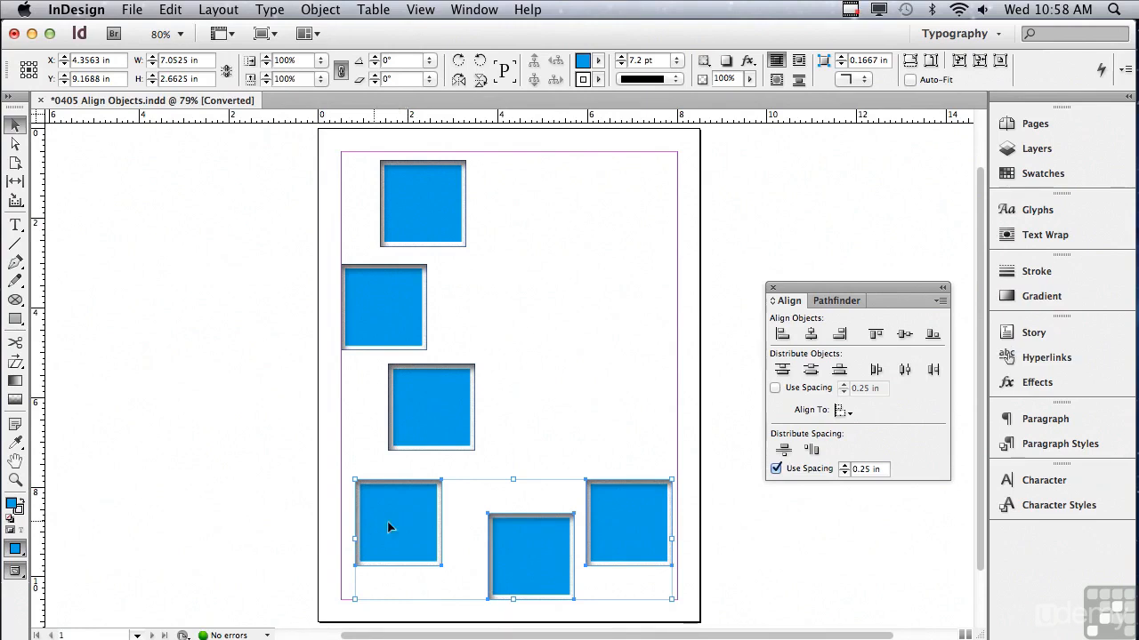
click(904, 335)
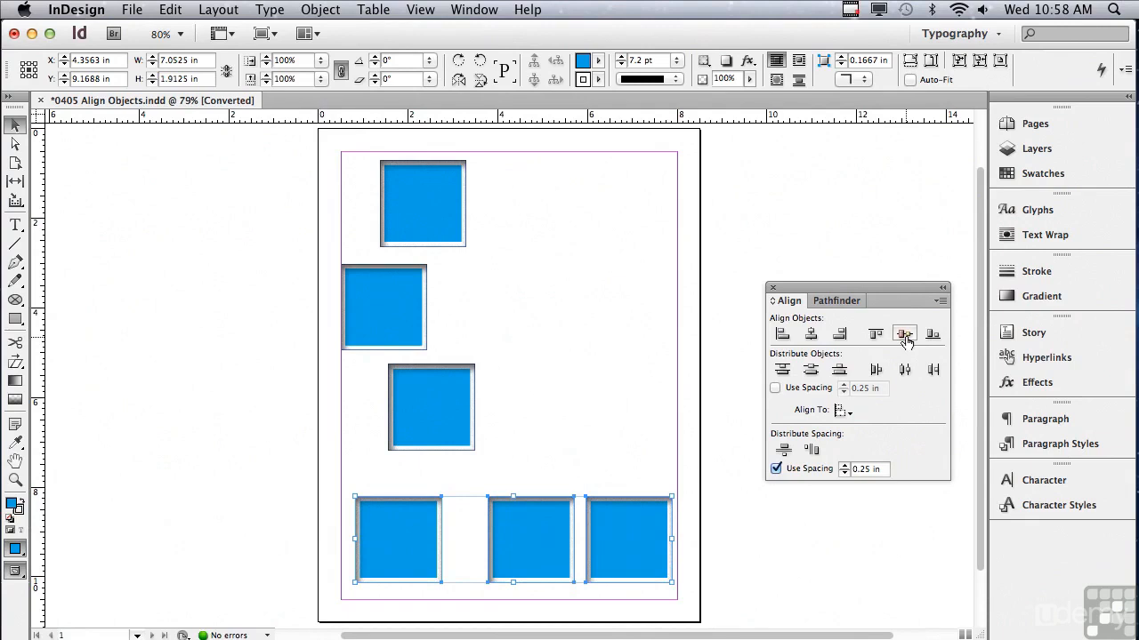
key(super+z)
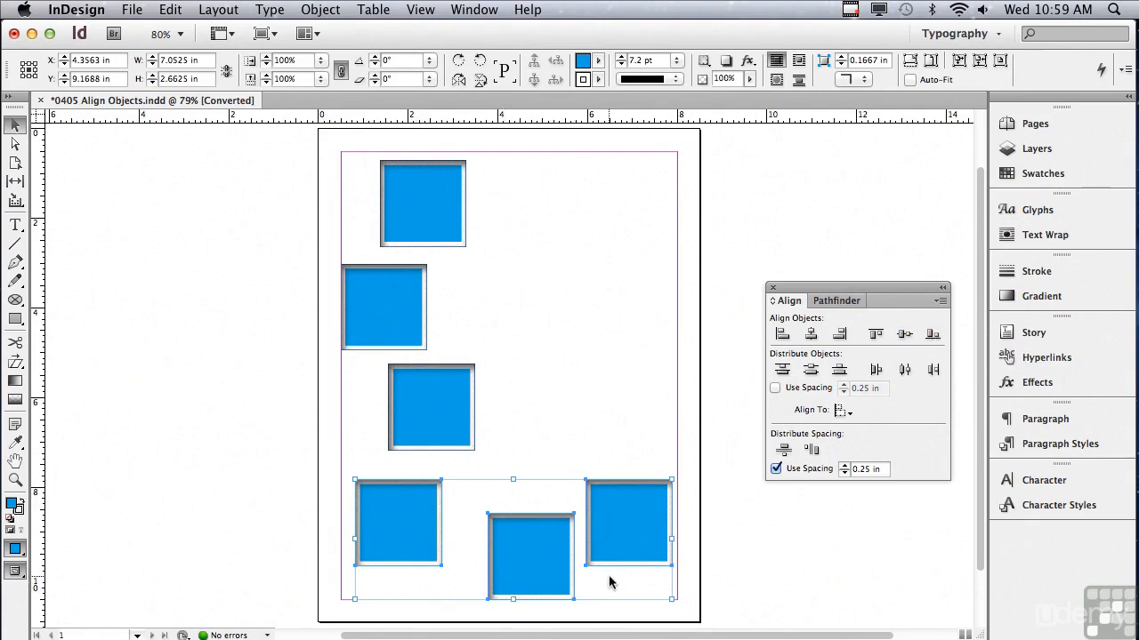
click(932, 334)
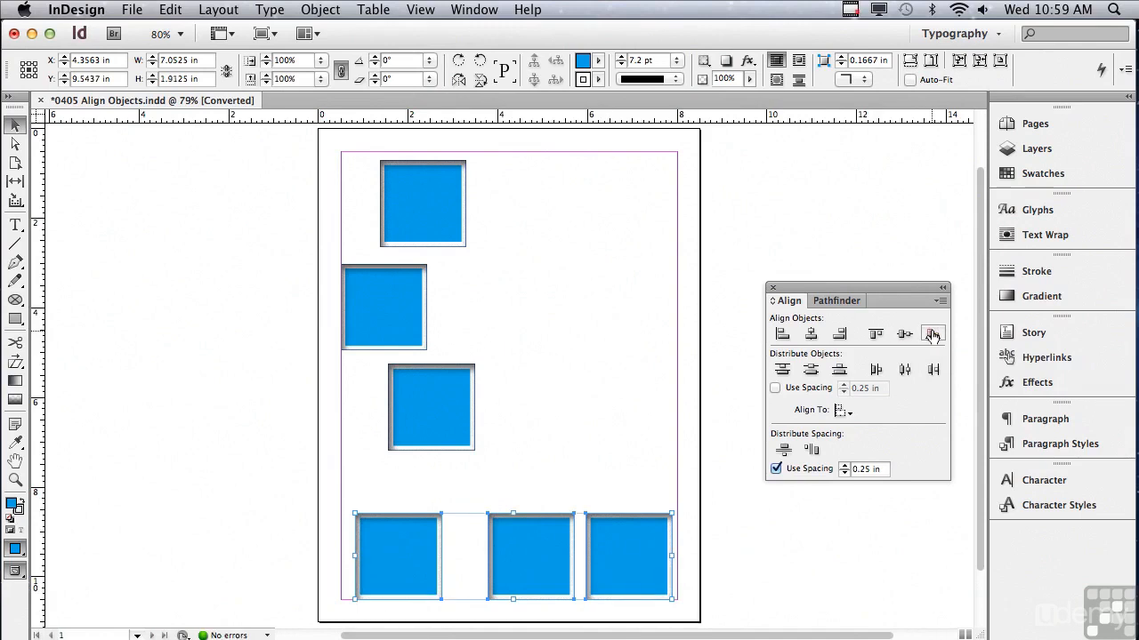
Step: Align the four column squares by their left edges, and try distributing them by top edges before undoing that distribution
drag(231, 149, 430, 553)
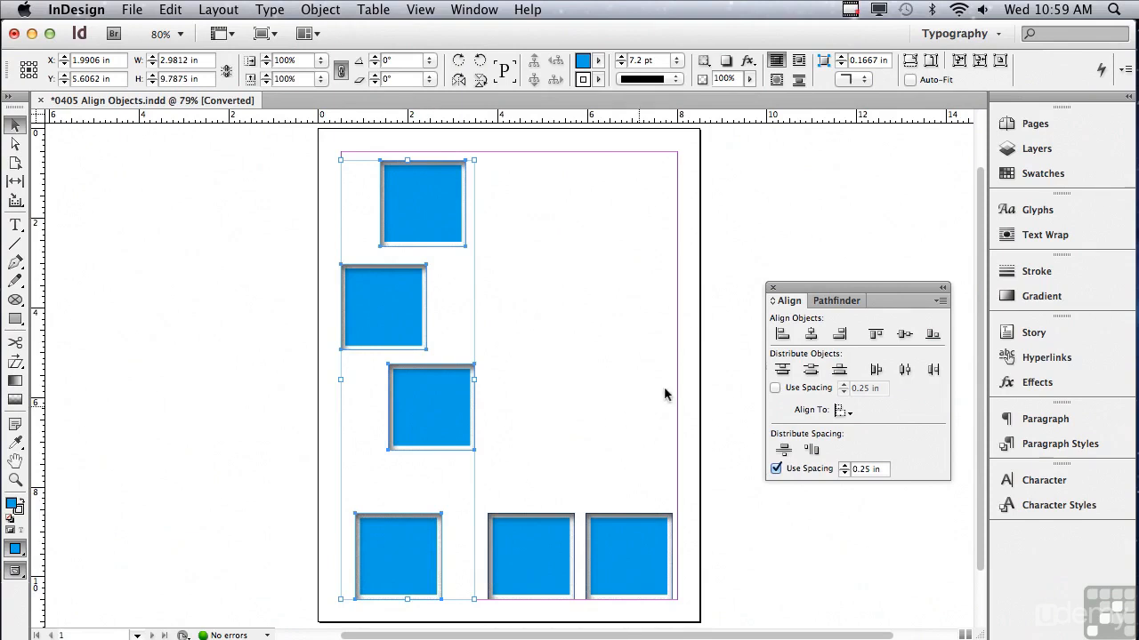
click(780, 337)
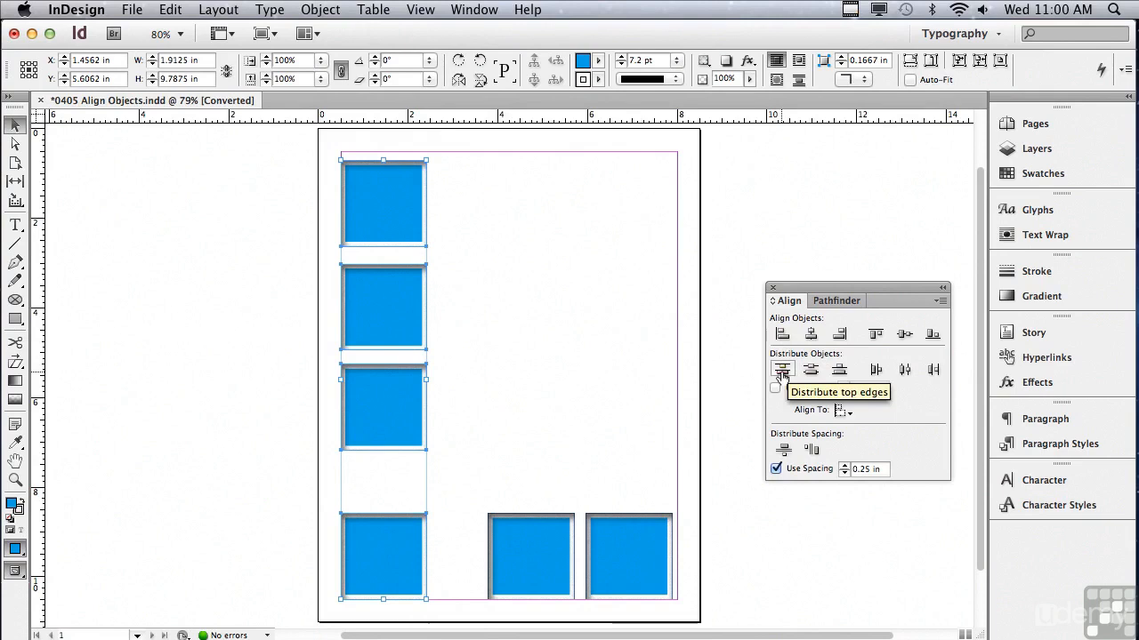
click(782, 372)
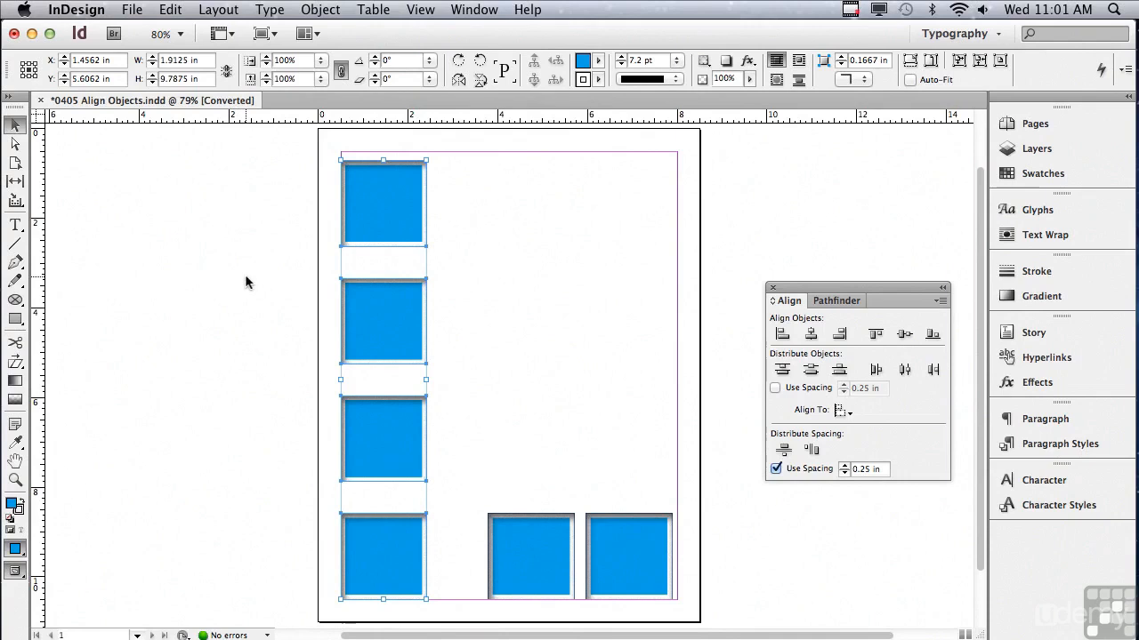
key(super+z)
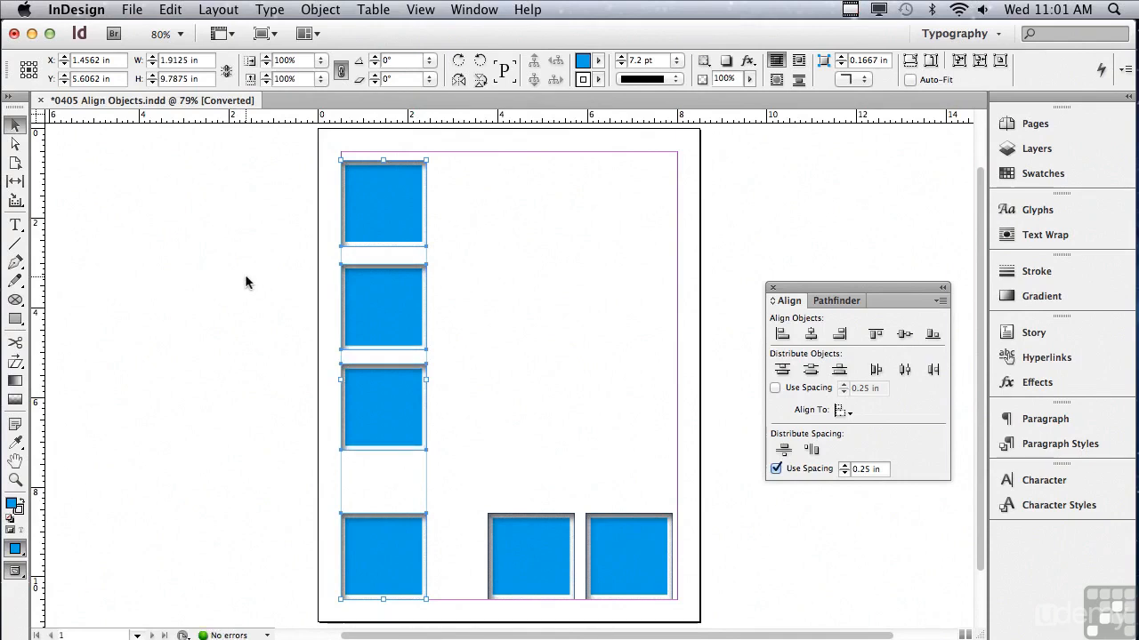
Step: Resize the column's frames vertically: the first to about 0.89 in high, the second taller, and the third to about 0.45 in high
click(283, 262)
click(365, 234)
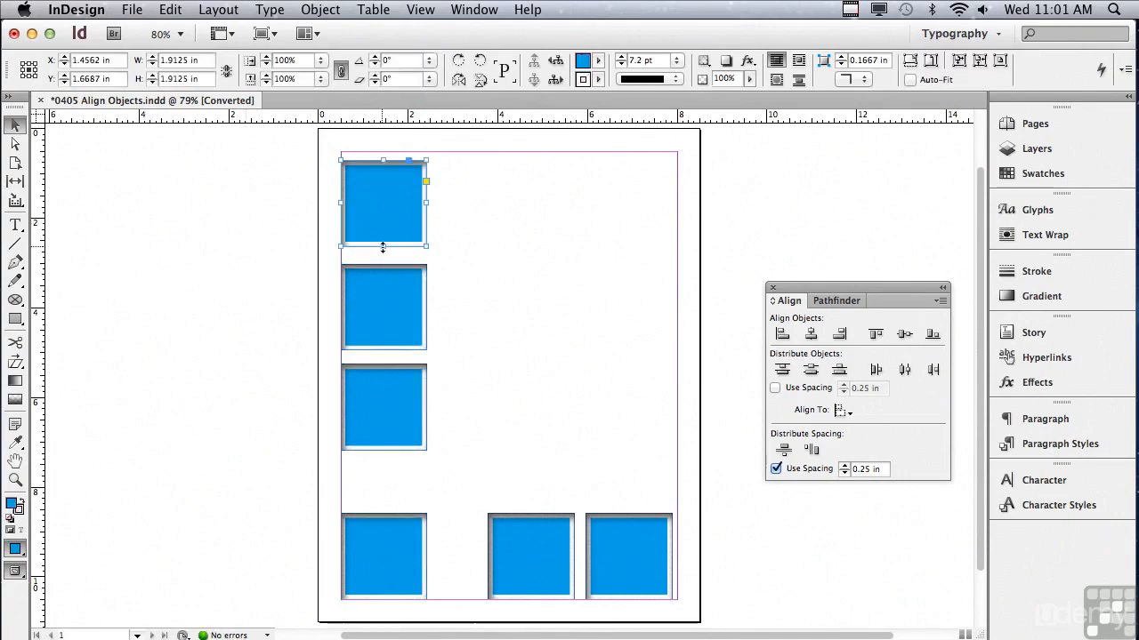
drag(384, 248, 384, 200)
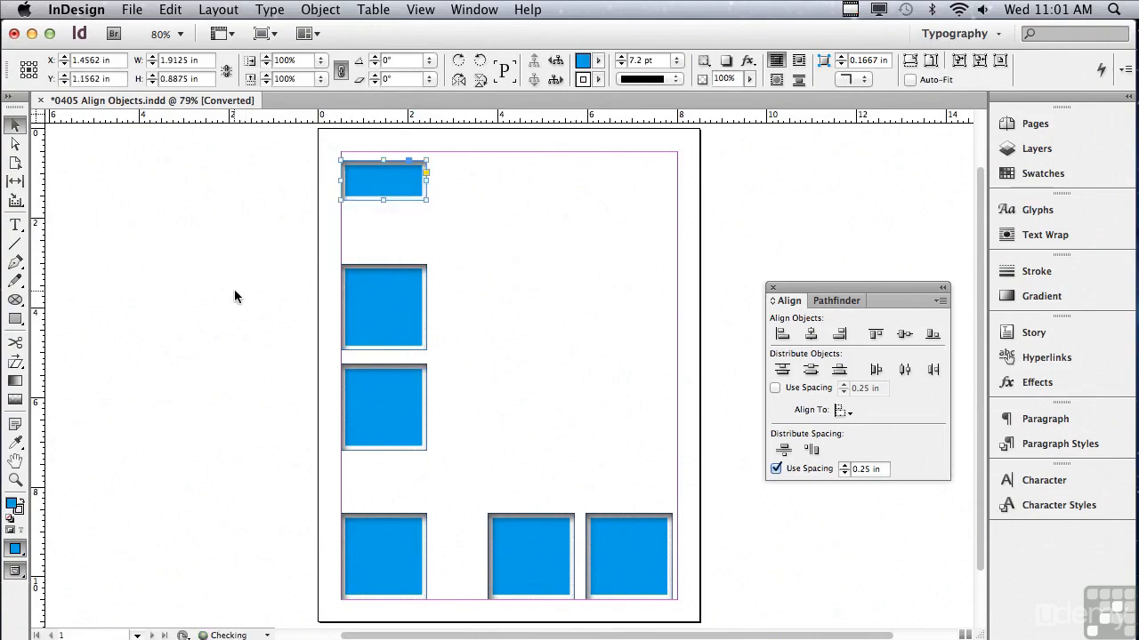
click(374, 307)
drag(383, 264, 384, 242)
click(378, 393)
mouse_move(384, 449)
mouse_down()
mouse_move(370, 401)
mouse_move(373, 432)
mouse_up()
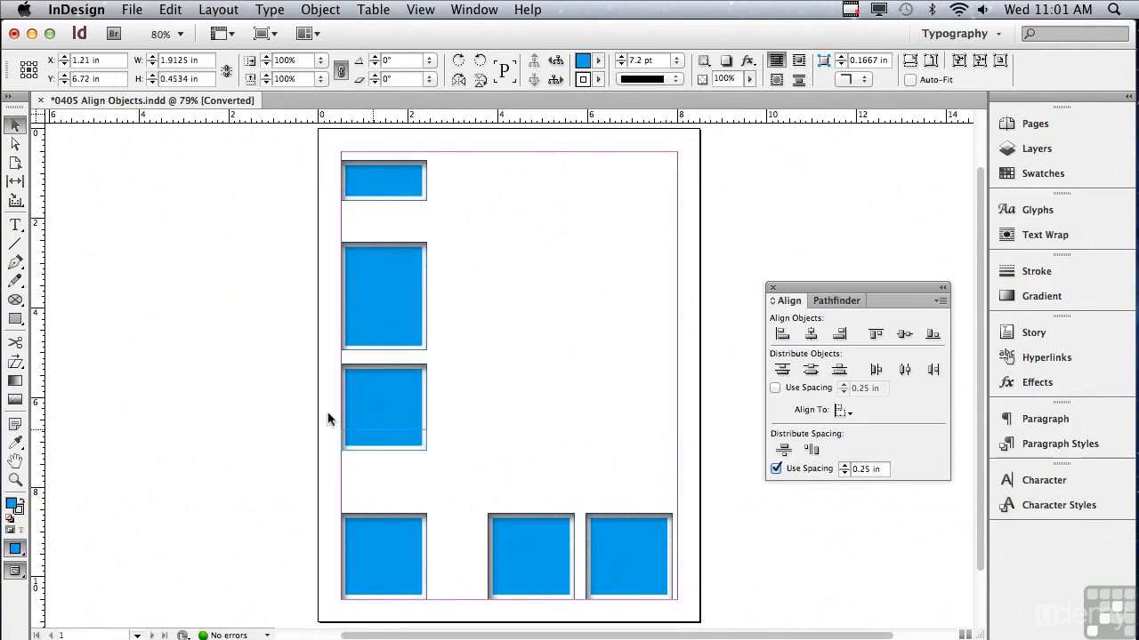
Step: Distribute the four column frames by top edges, and redistribute them with equal vertical space, with Use Spacing off for Distribute Spacing
drag(269, 164, 385, 551)
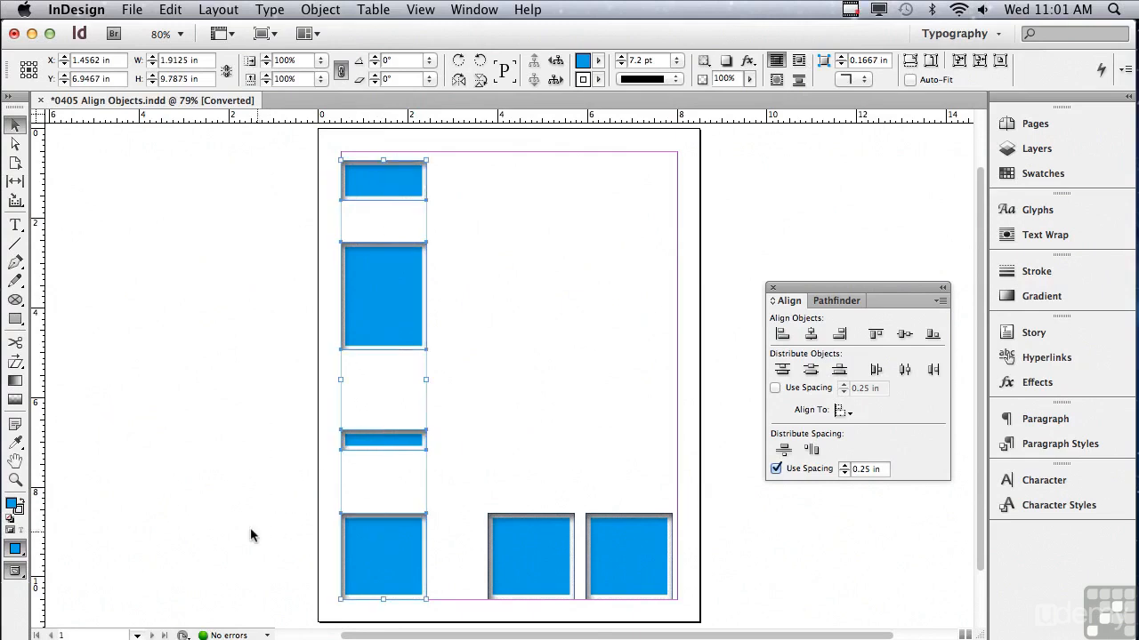
click(782, 370)
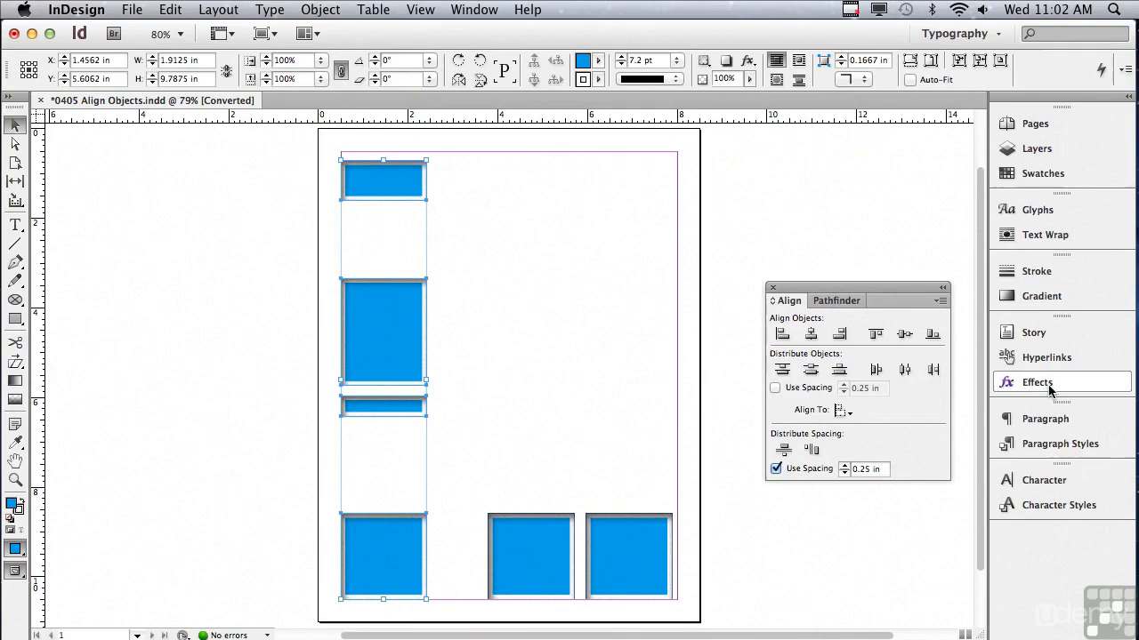
click(774, 468)
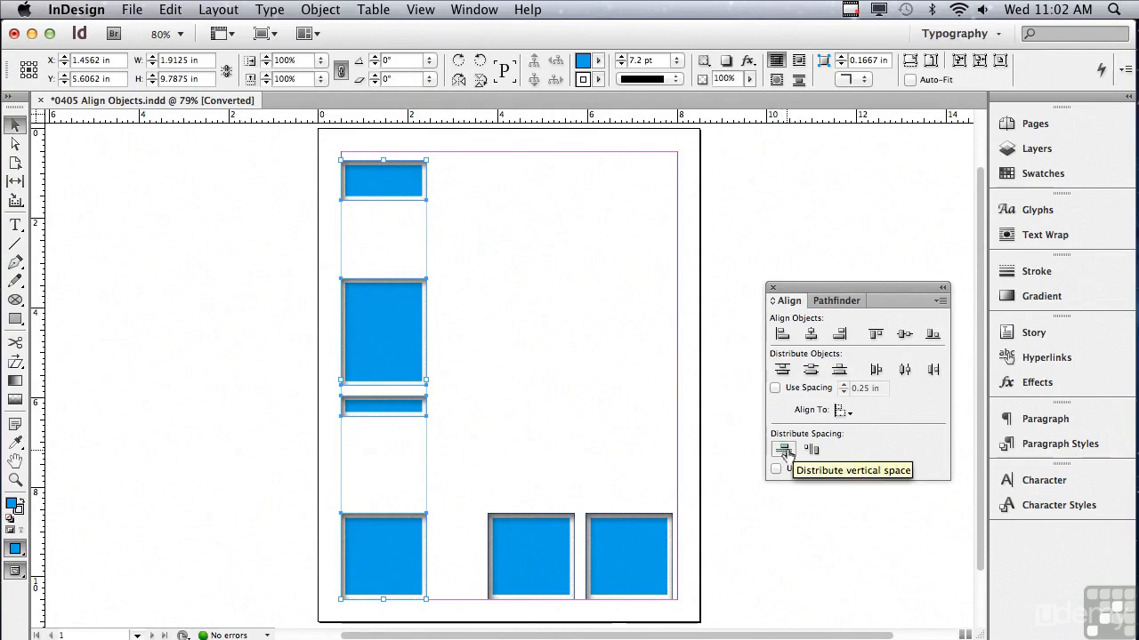
click(783, 449)
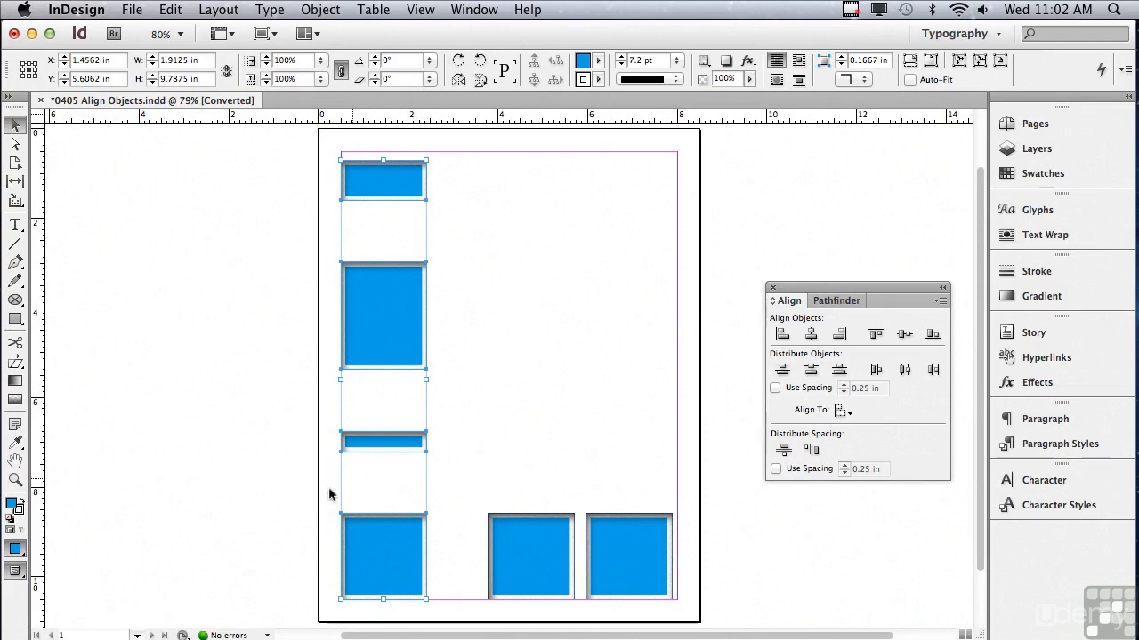
Step: Distribute the three squares of the bottom row with equal horizontal space between them
drag(272, 504, 615, 574)
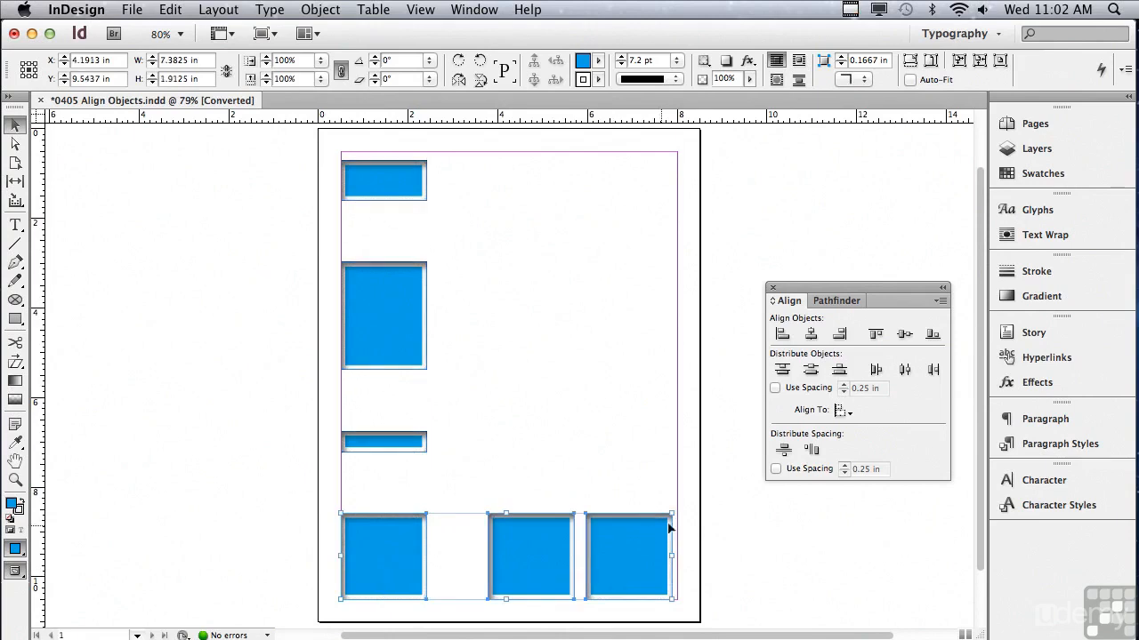
click(811, 450)
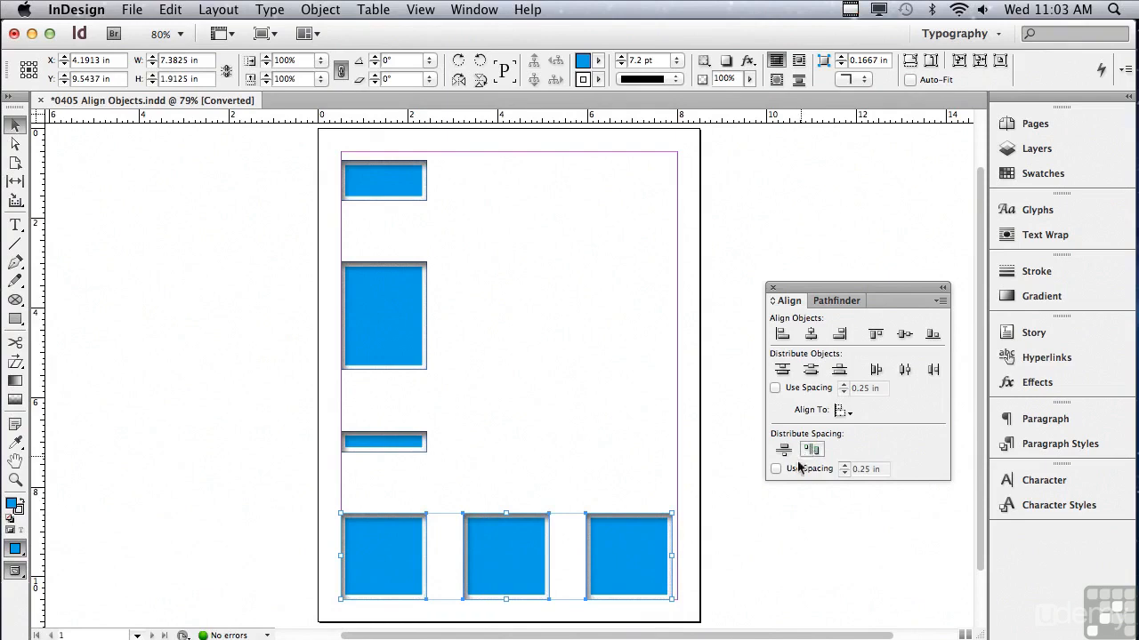
Step: Turn on Use Spacing at 0.25 in for Distribute Spacing, and distribute the three bottom-row squares horizontally with that gap
click(775, 468)
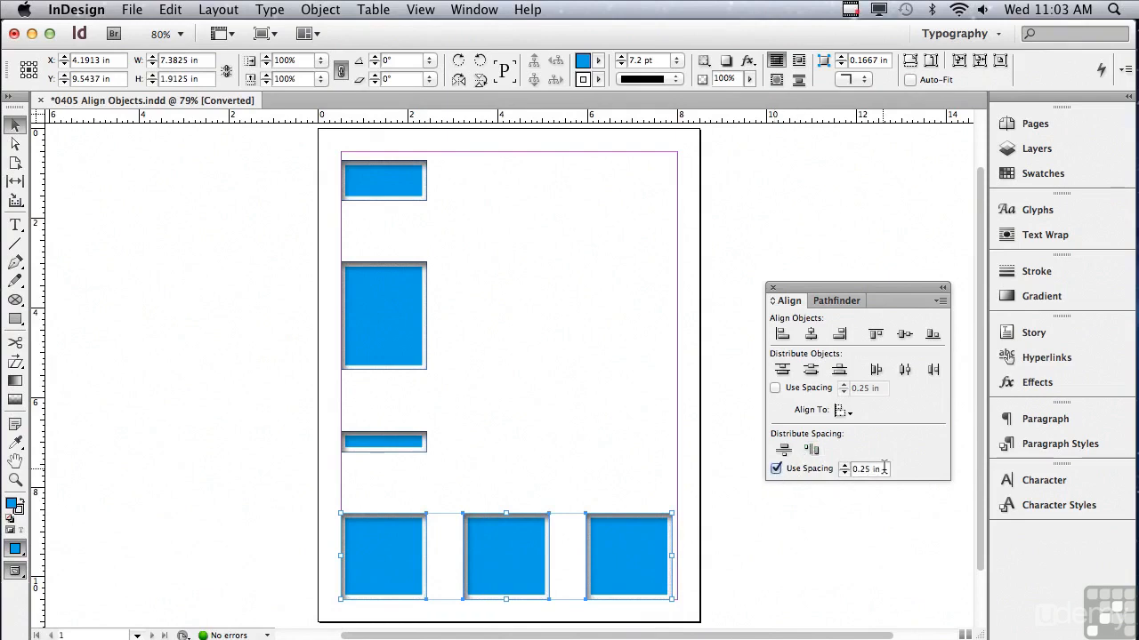
drag(877, 469, 828, 472)
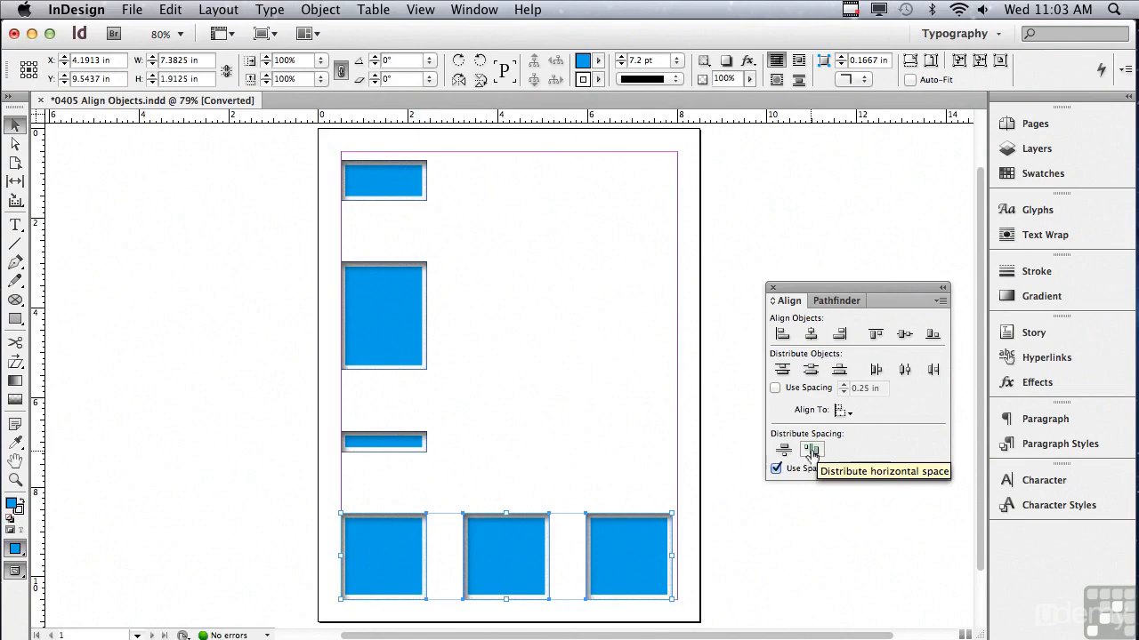
click(811, 450)
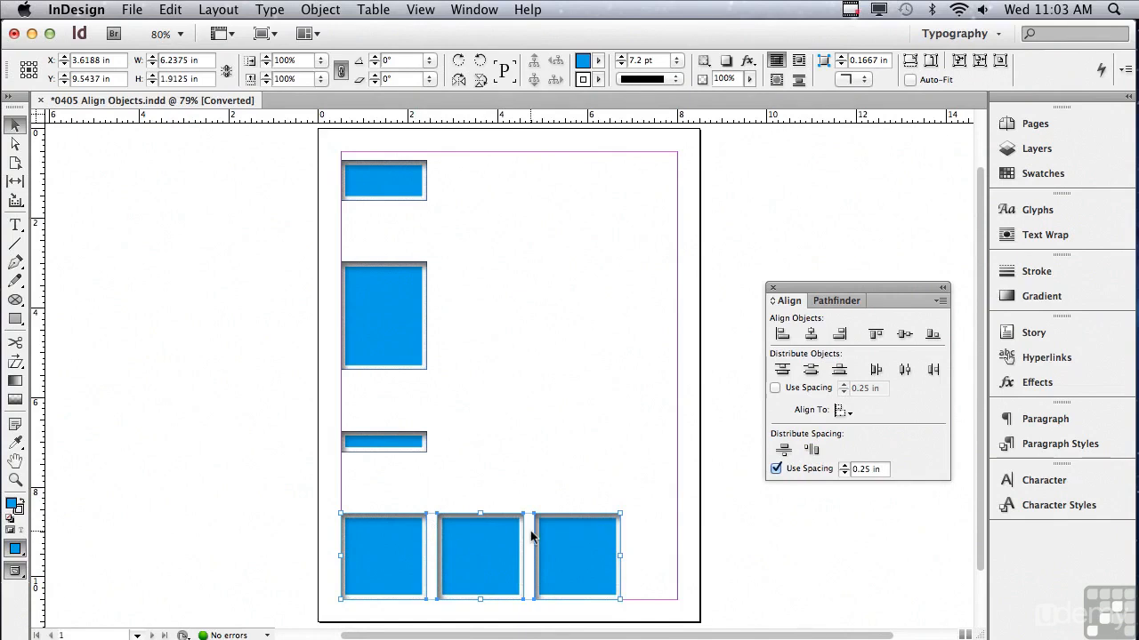
Step: Select the four column frames and try distributing their vertical space with the 0.25 in spacing, undoing that distribution
drag(274, 164, 392, 536)
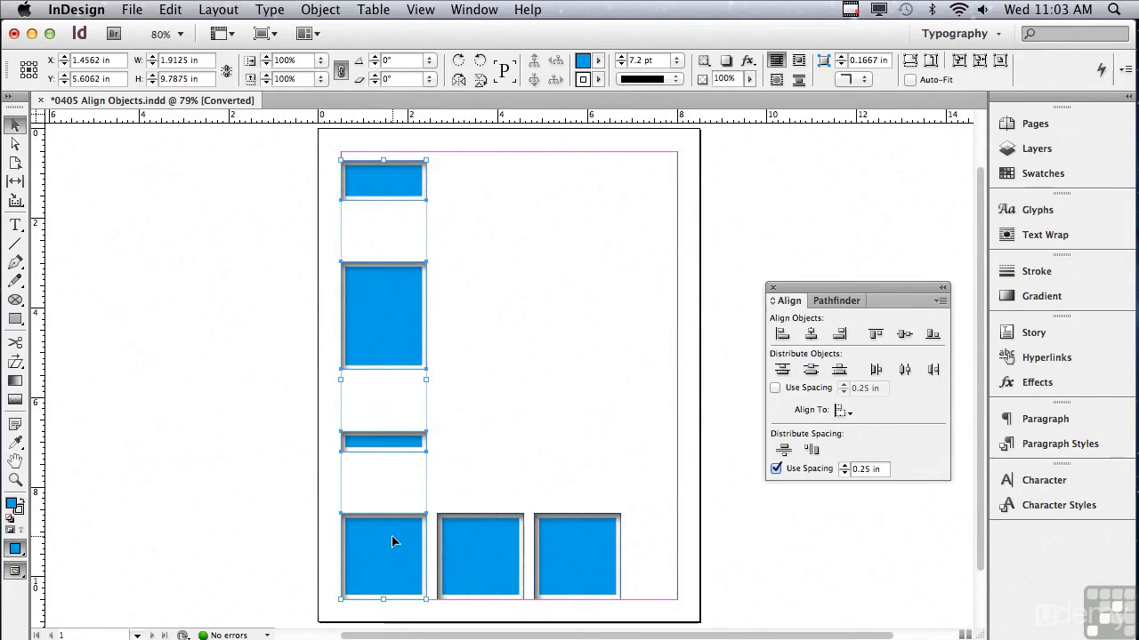
click(783, 449)
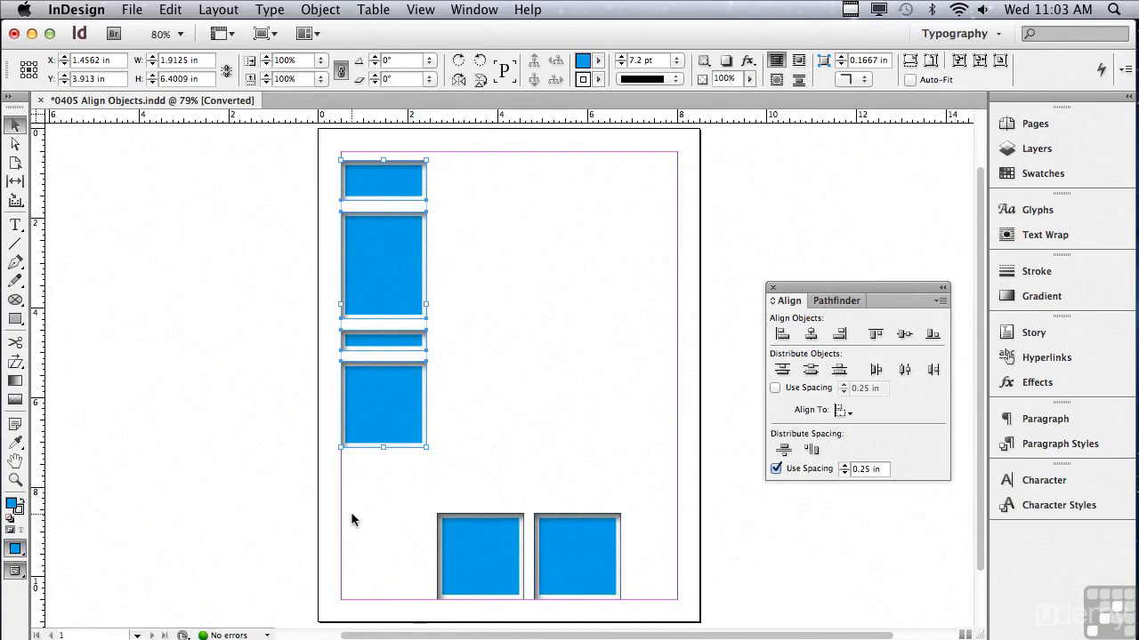
key(super+z)
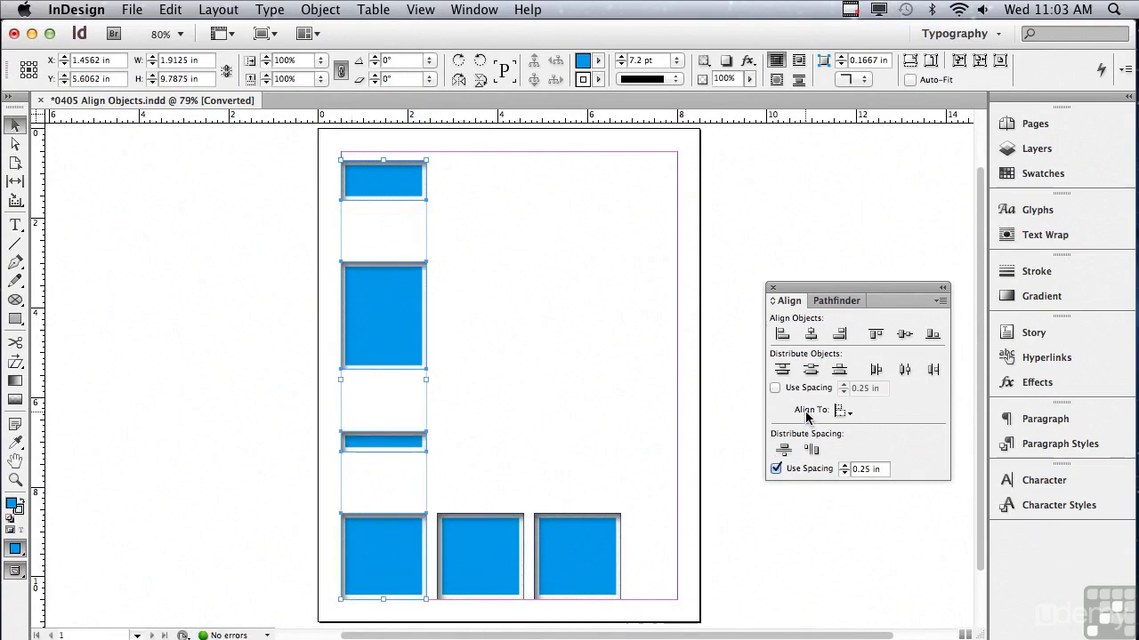
Step: Set the alignment reference to Key Object with the column's bottom square as the key, and distribute the column's vertical space at 0.25 in
click(841, 412)
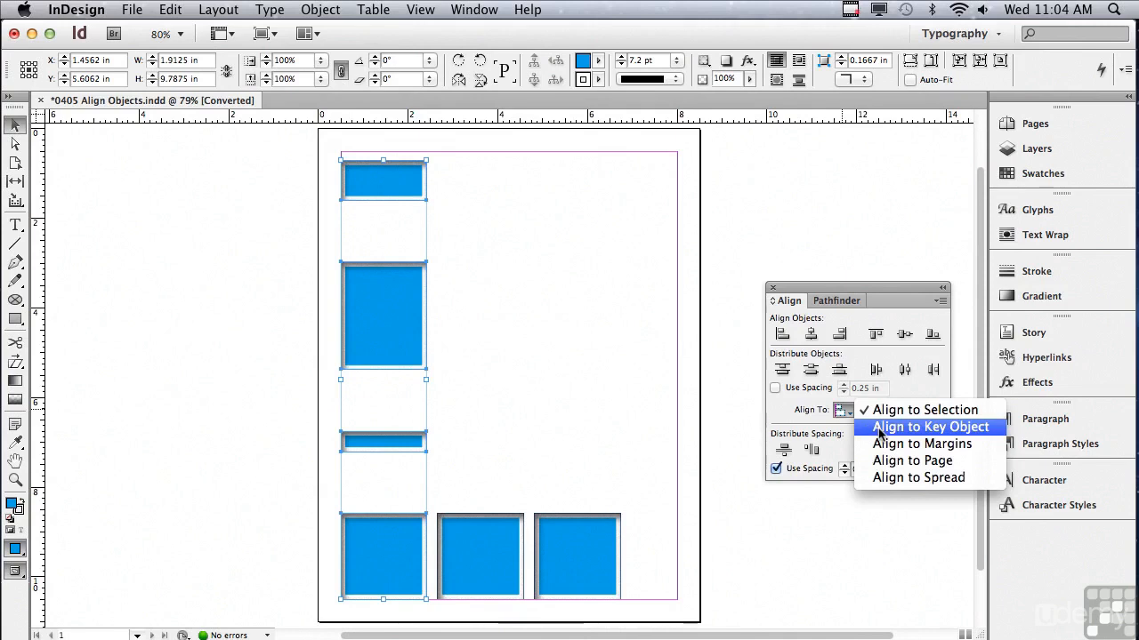
click(877, 430)
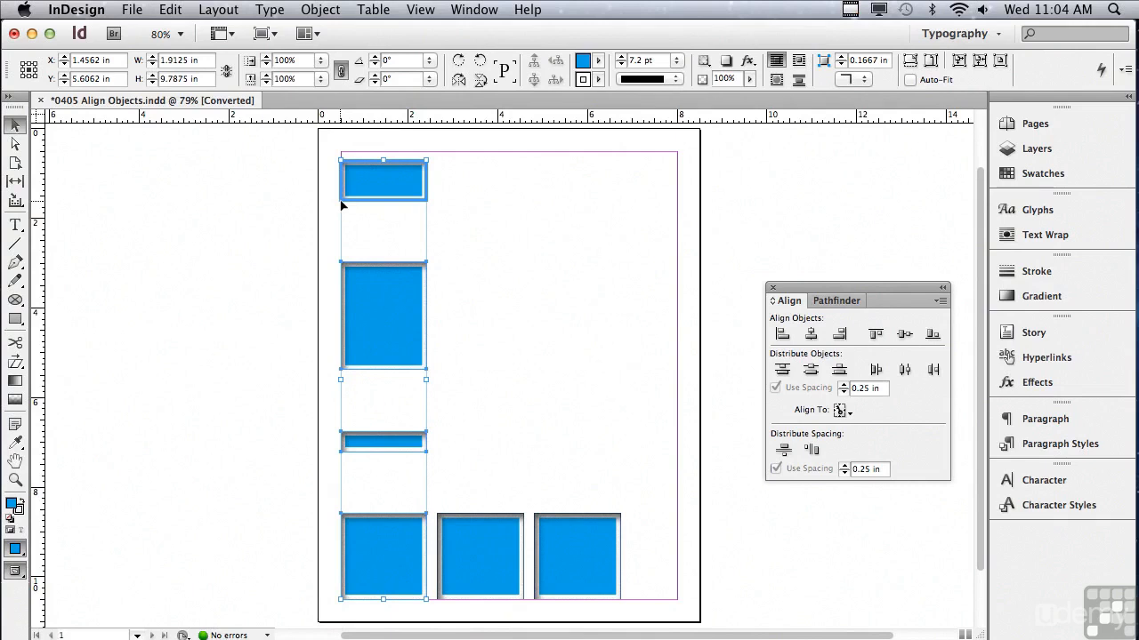
click(387, 551)
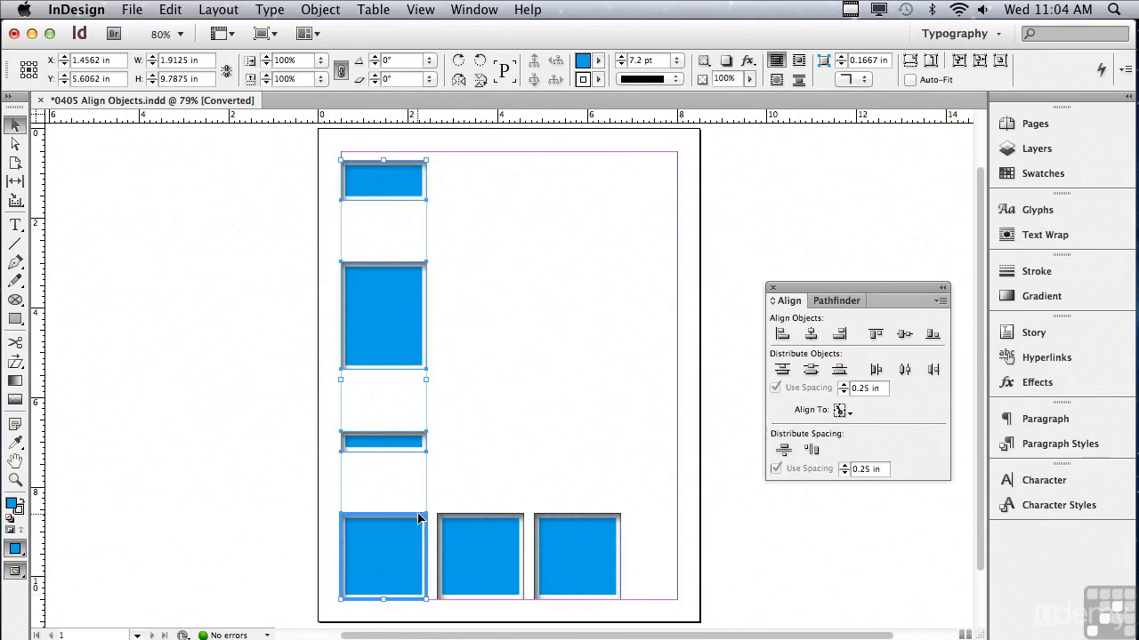
click(782, 450)
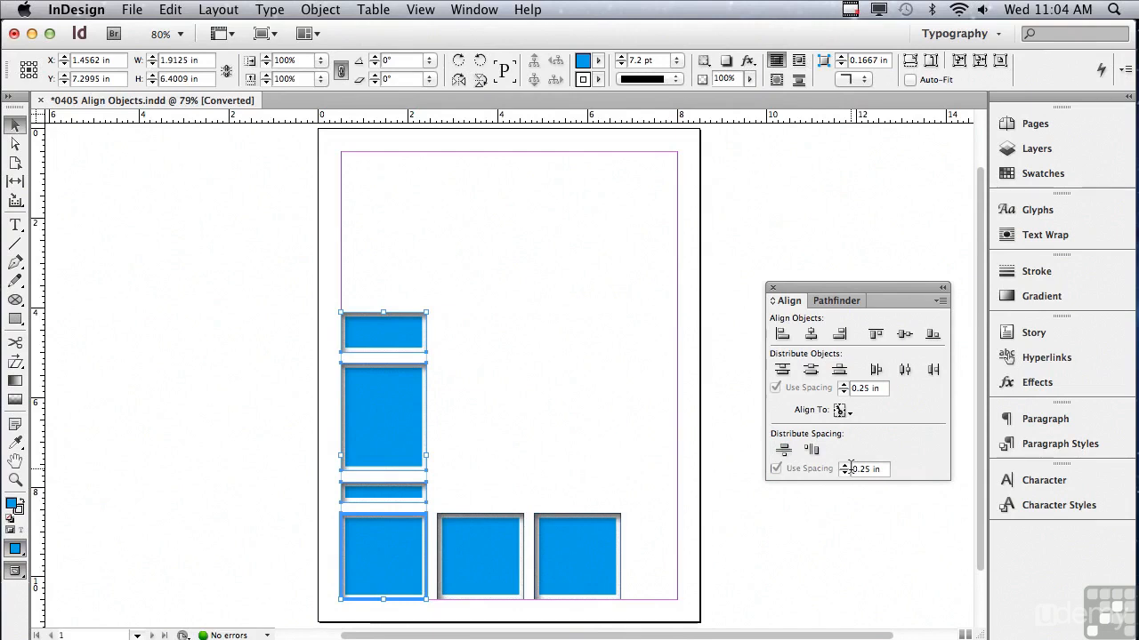
Step: Set the alignment reference to Margins, and align only the column's top frame by horizontal and vertical centers within the page margins
click(840, 412)
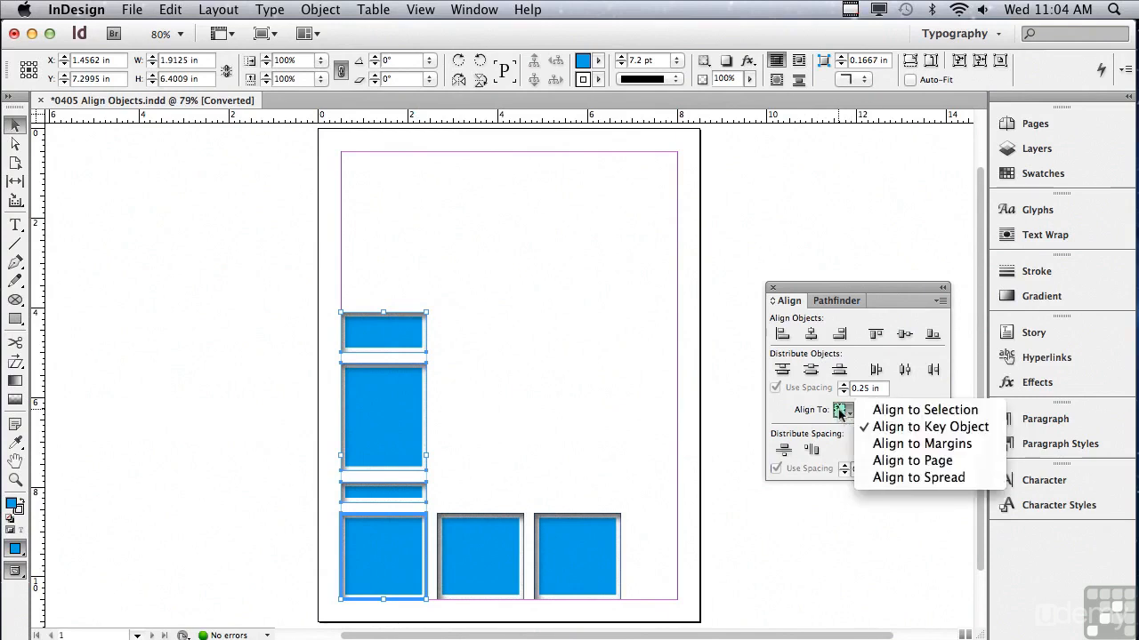
click(900, 444)
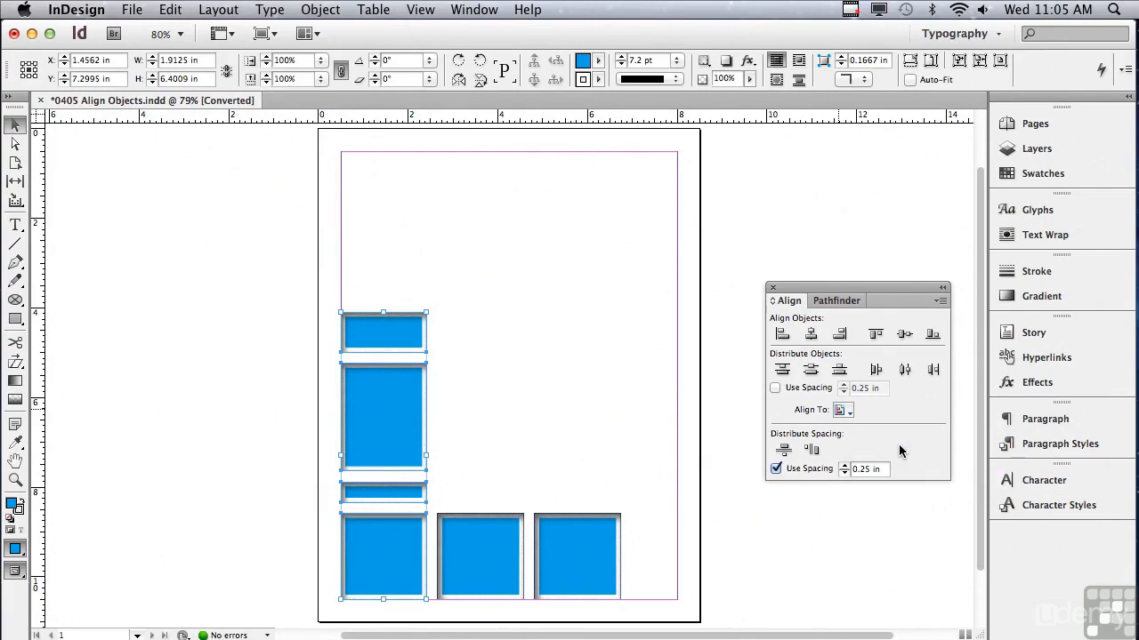
click(191, 258)
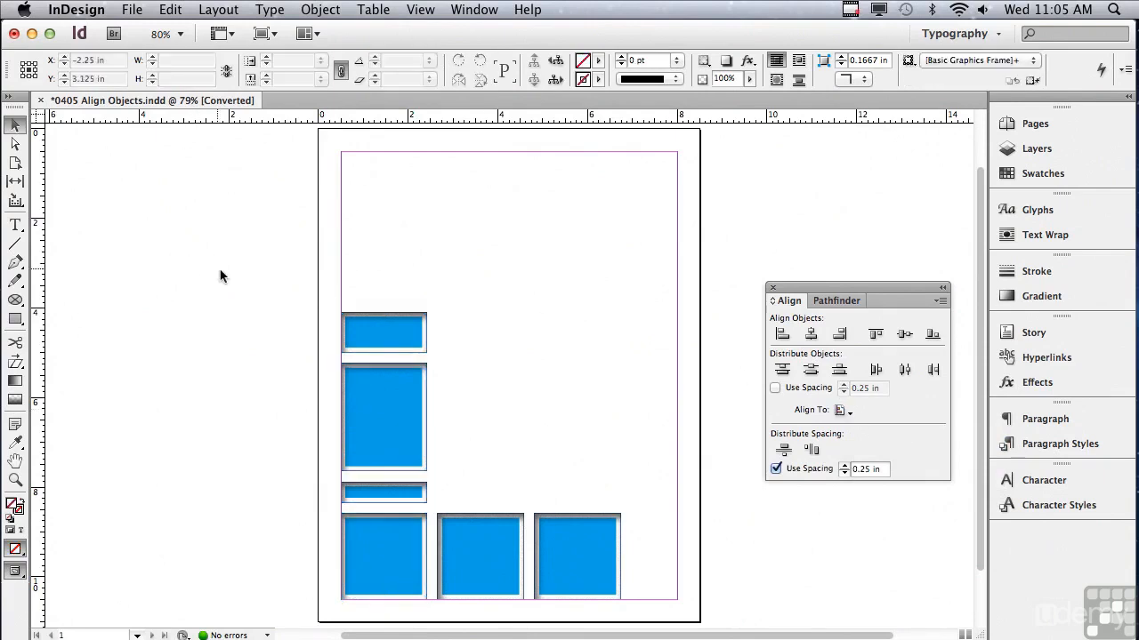
click(374, 330)
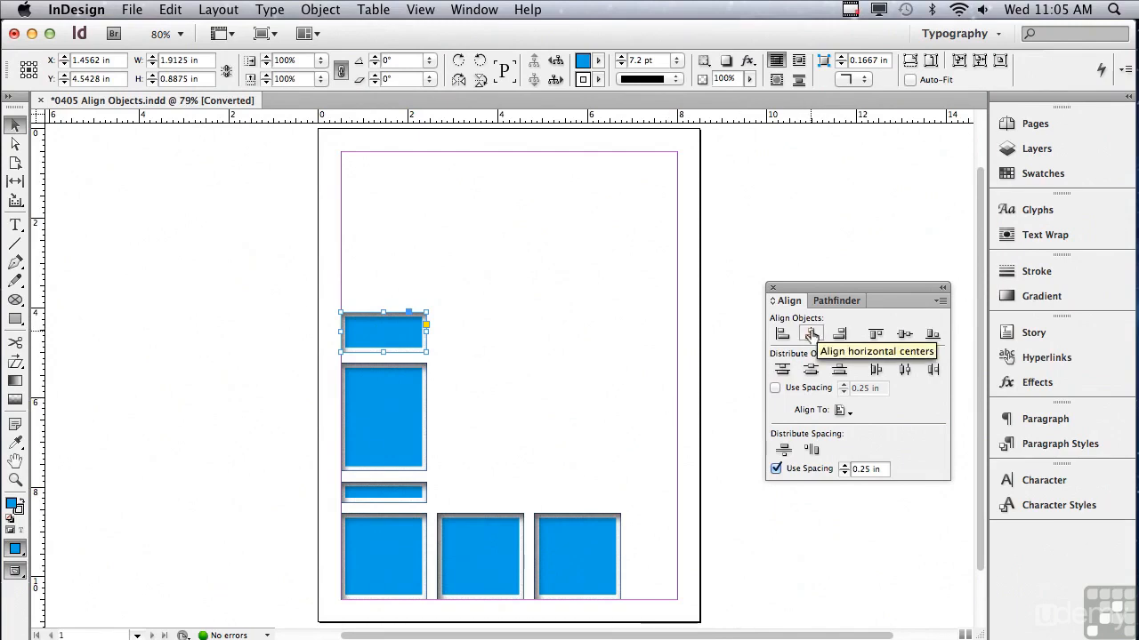
click(811, 334)
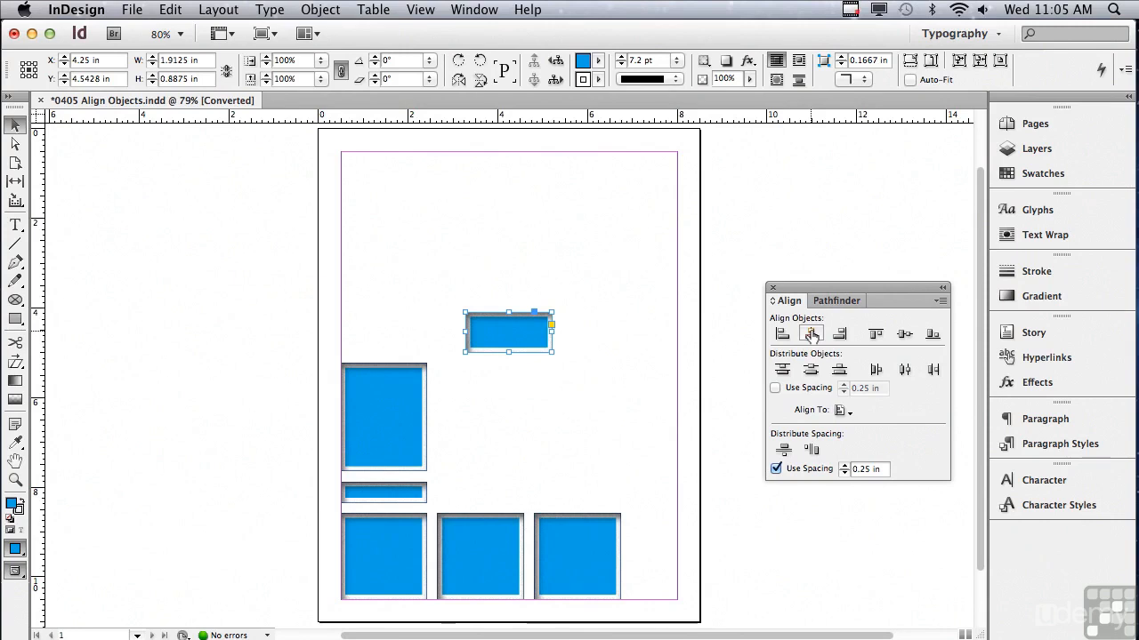
click(903, 336)
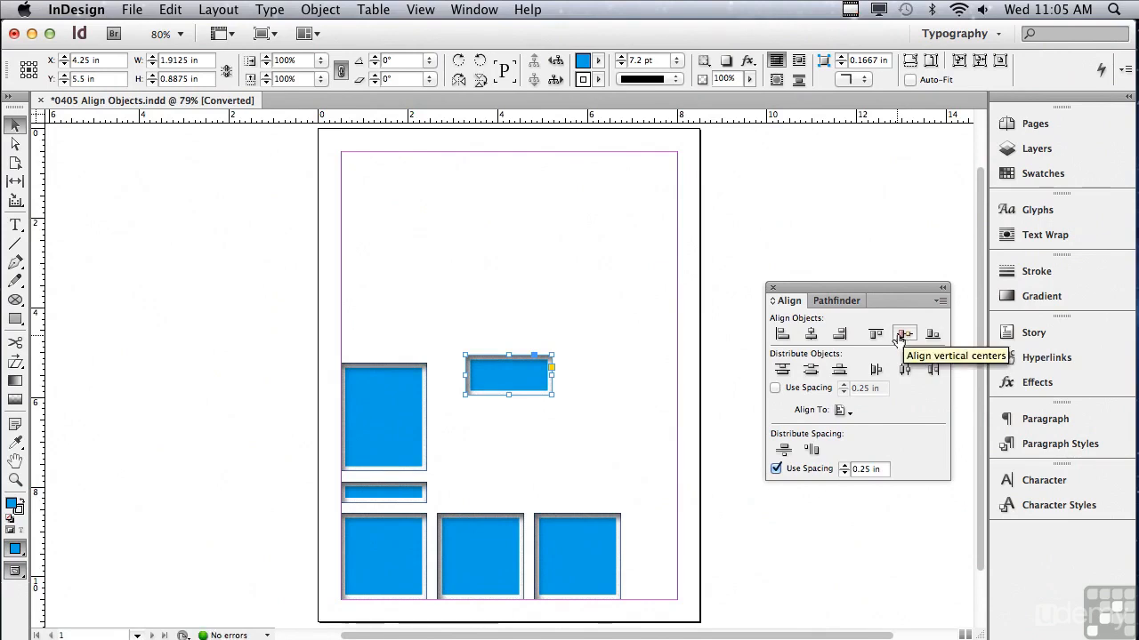